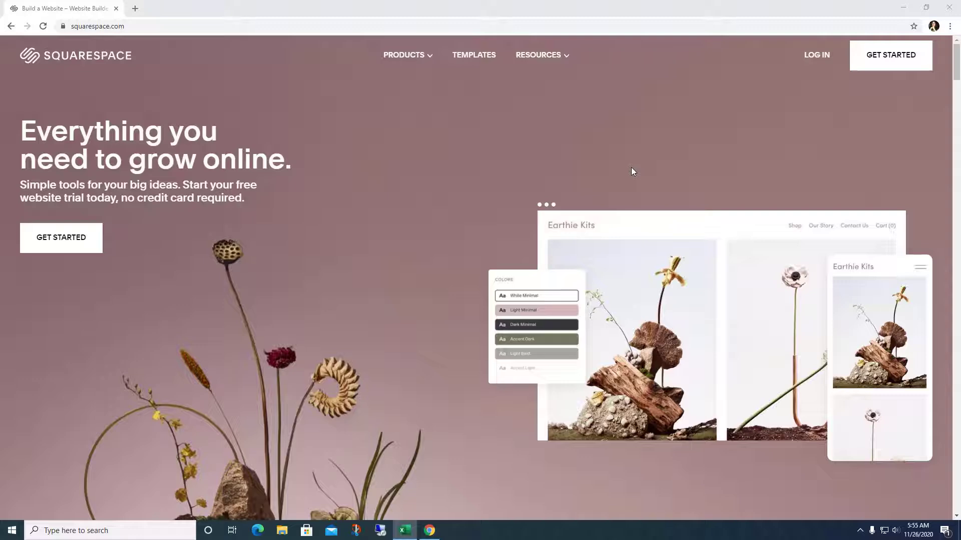
Open the Create a Website overview and read through its features, from templates and portfolios down to the page footer
left_click(397, 58)
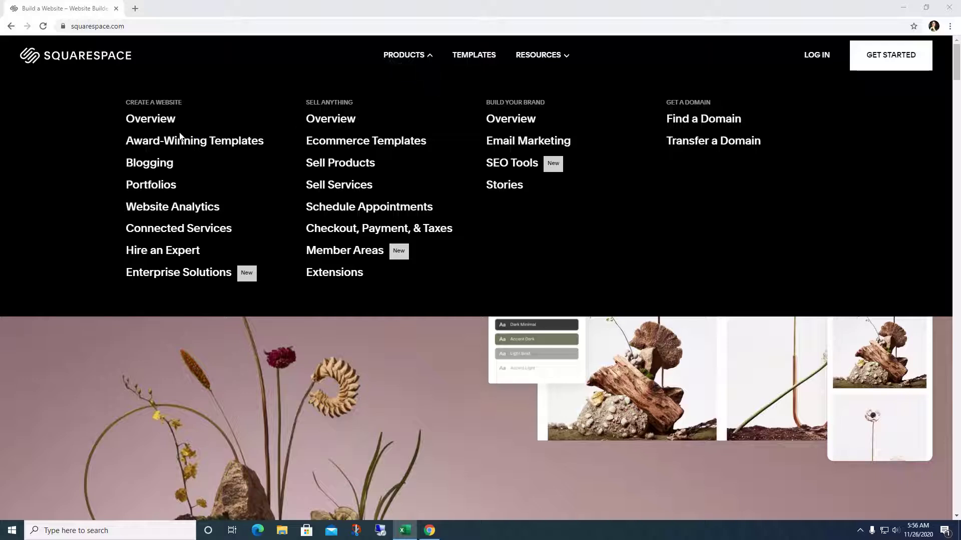
left_click(161, 125)
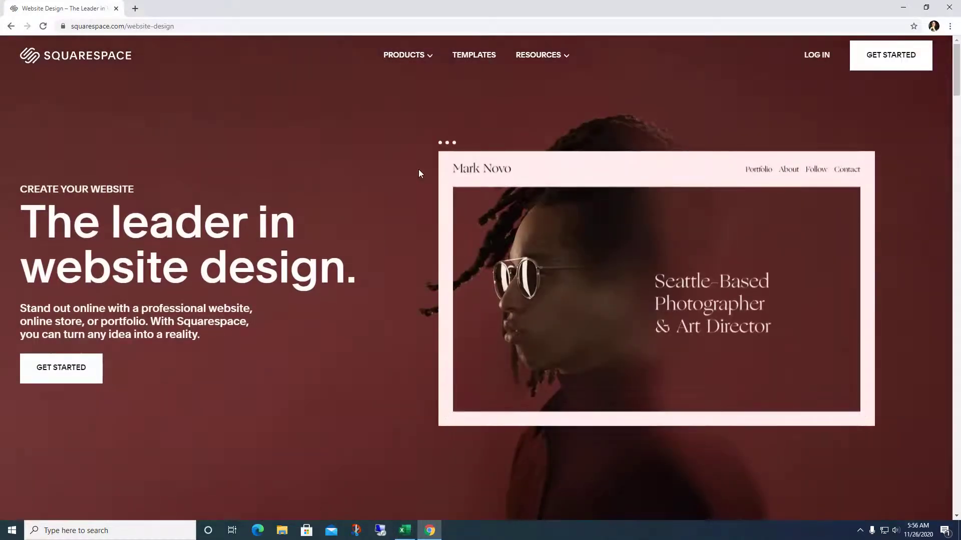
scroll(406, 197, "down", 10)
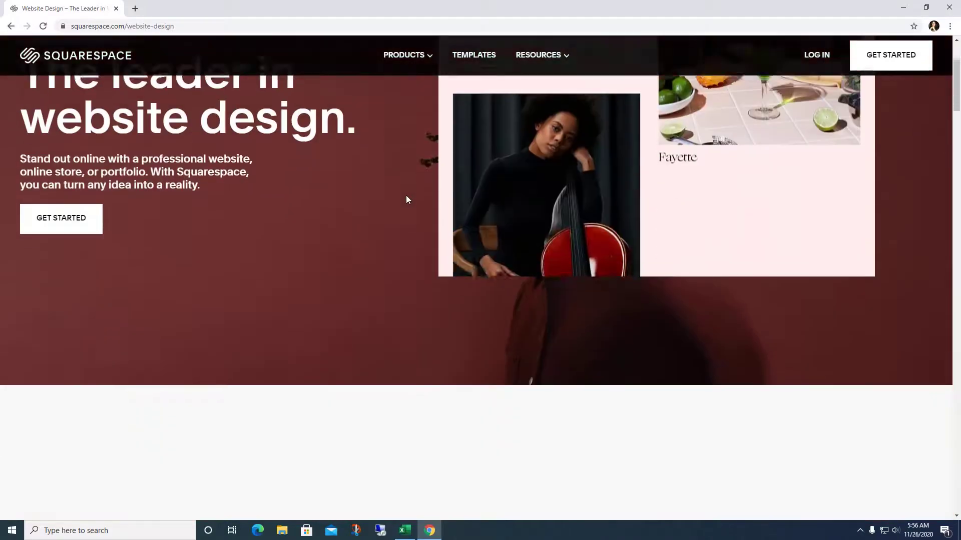
scroll(406, 195, "down", 8)
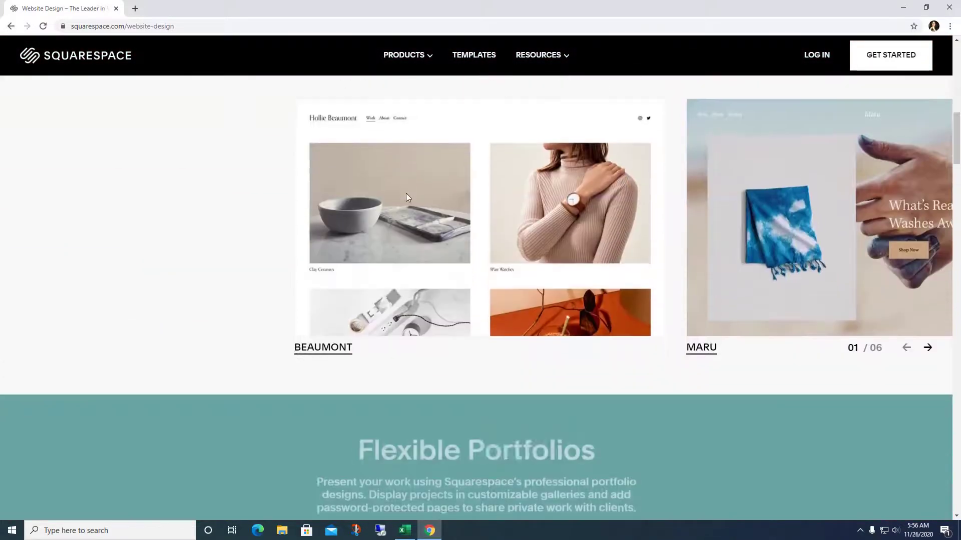
scroll(406, 197, "down", 2)
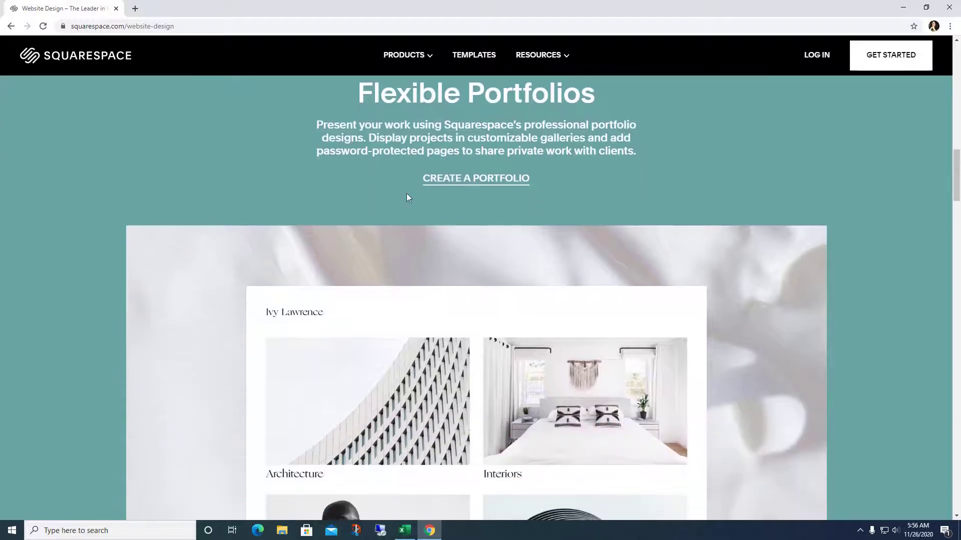
scroll(418, 196, "down", 2)
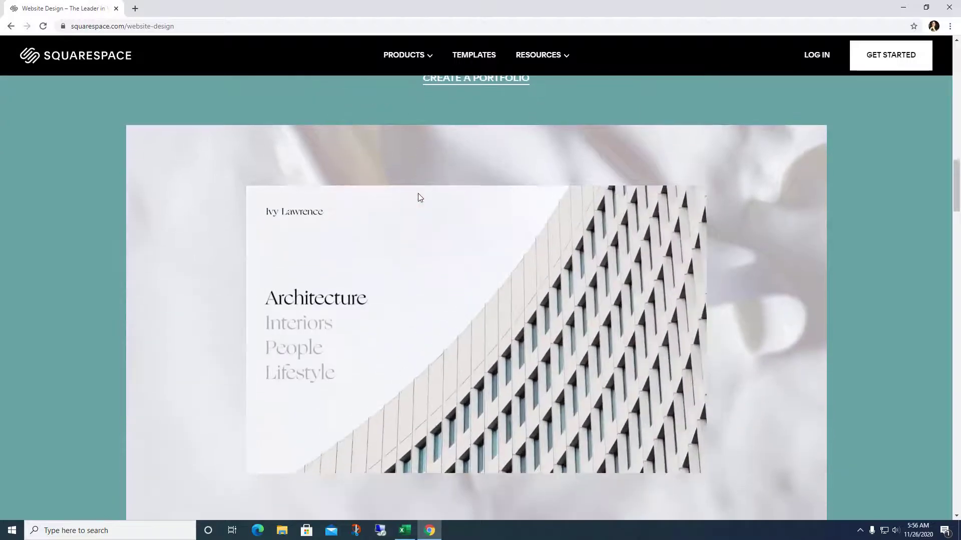
scroll(419, 197, "down", 7)
scroll(419, 197, "down", 12)
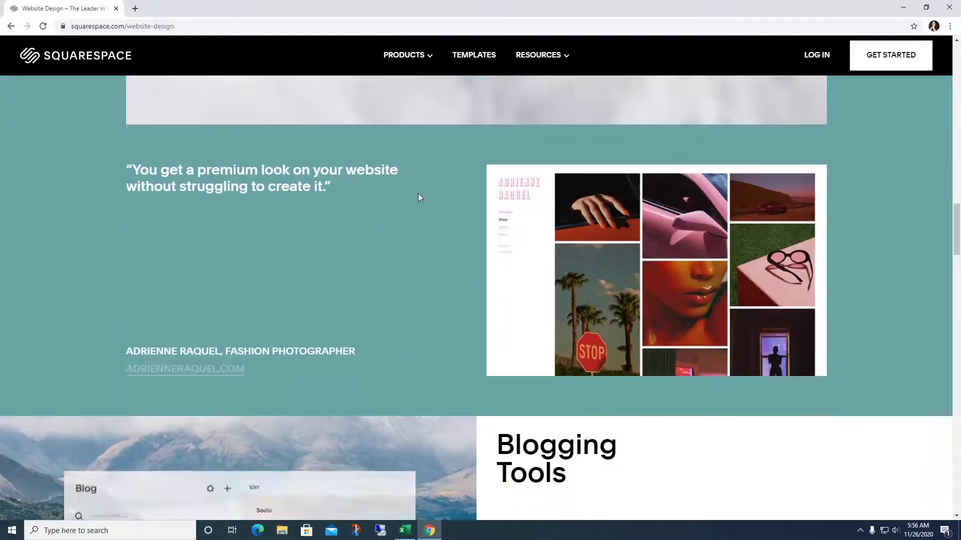
scroll(419, 197, "down", 5)
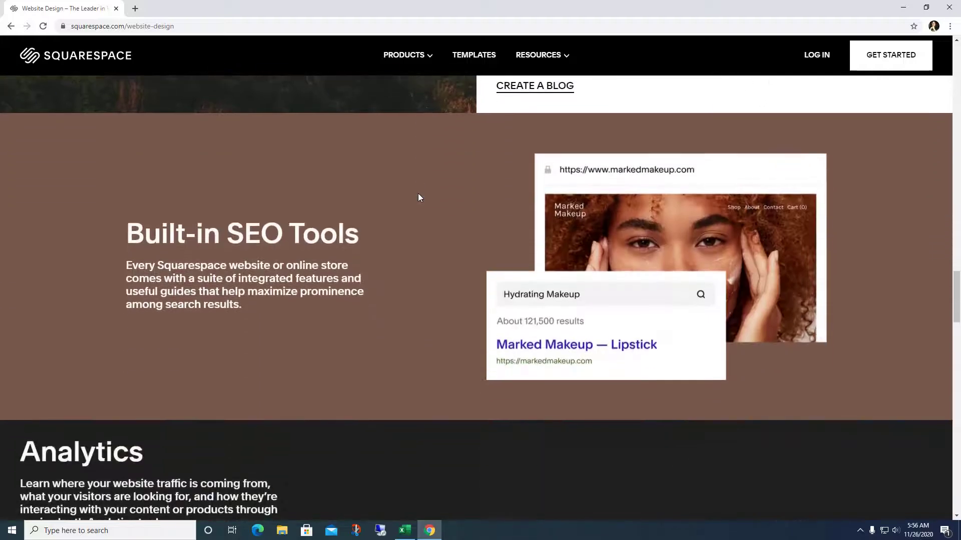
scroll(419, 195, "down", 3)
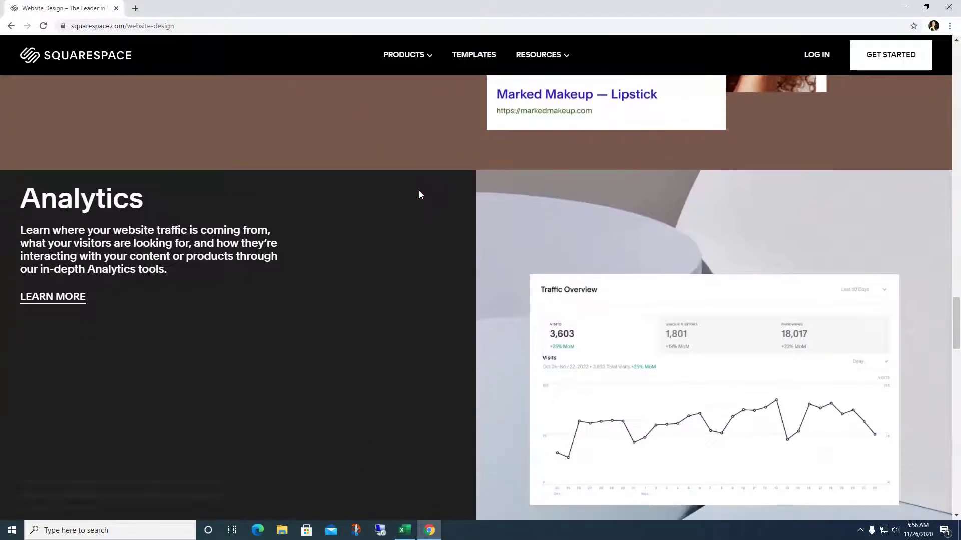
scroll(420, 195, "down", 9)
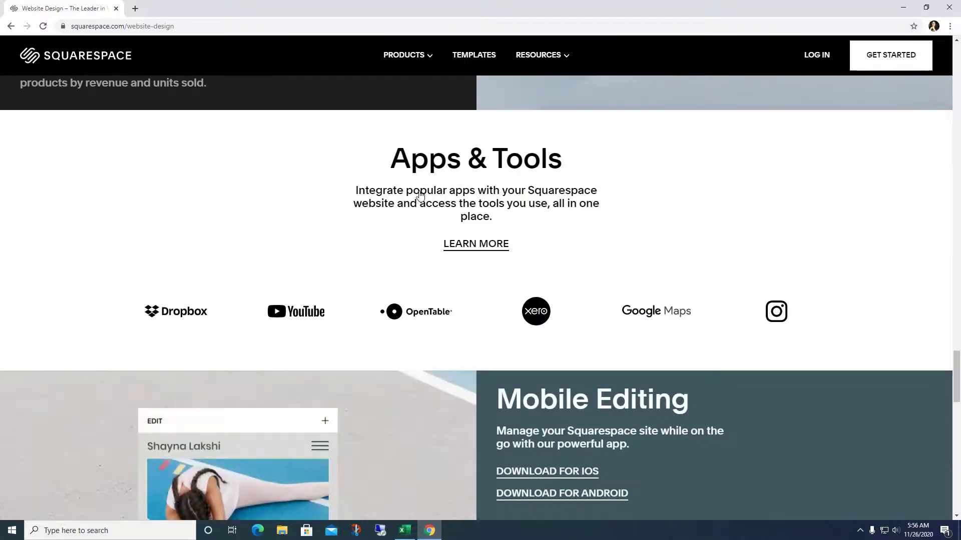
scroll(419, 195, "down", 5)
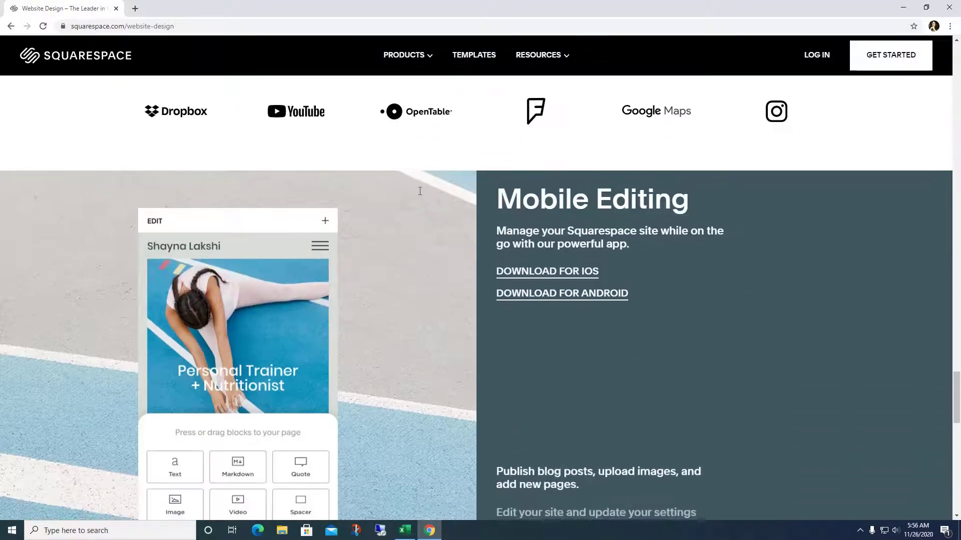
scroll(421, 195, "down", 2)
scroll(420, 196, "down", 4)
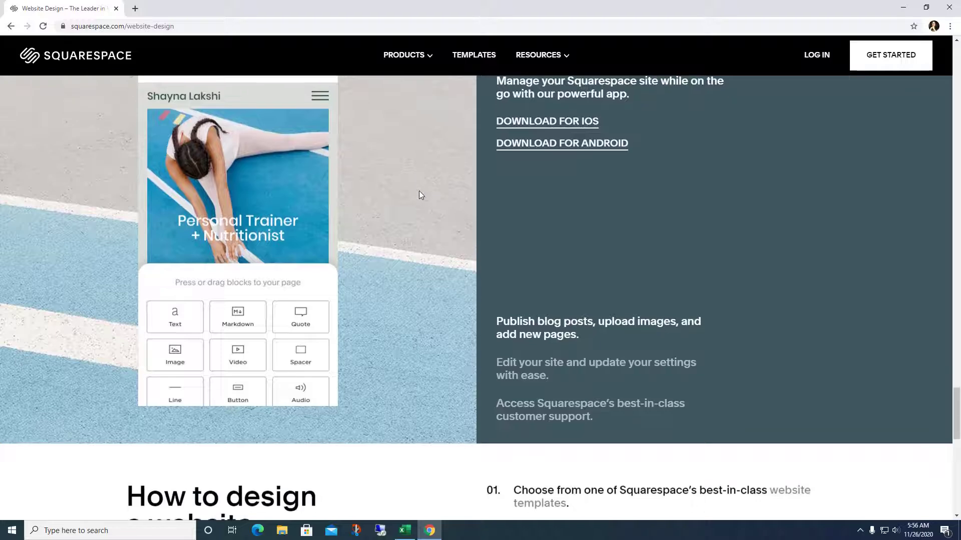
scroll(419, 195, "down", 3)
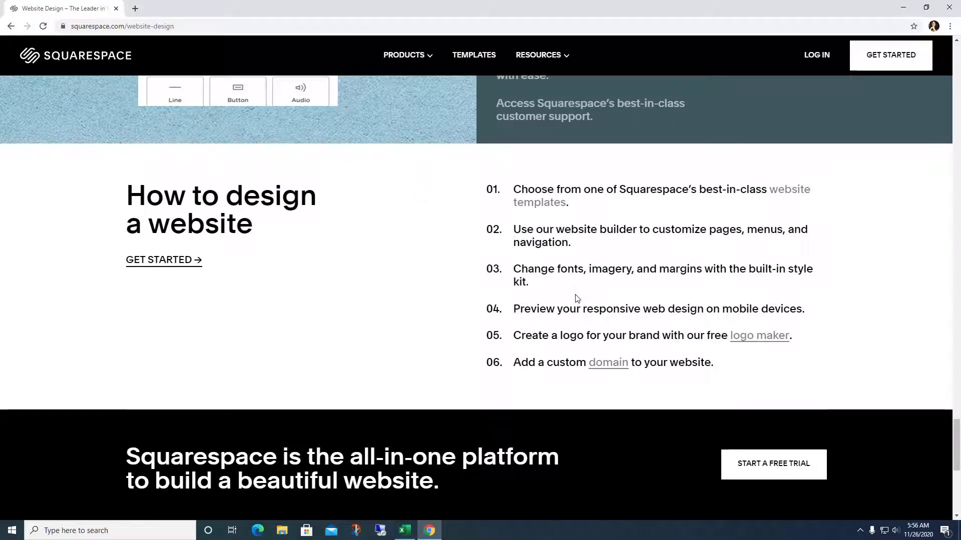
scroll(576, 299, "down", 2)
scroll(577, 299, "down", 3)
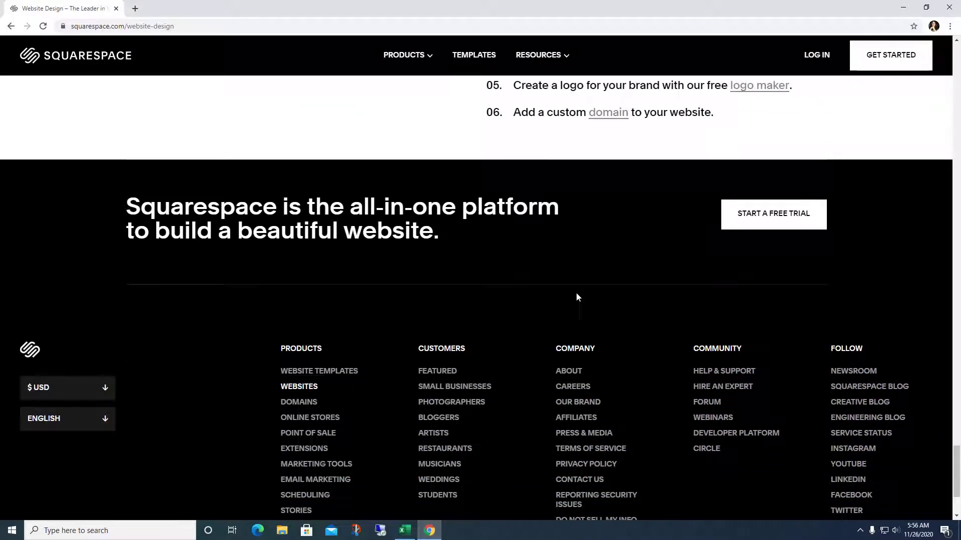
View the currency choices offered in the page footer and close them without choosing another one
scroll(576, 295, "up", 2)
scroll(580, 296, "down", 2)
left_click(40, 393)
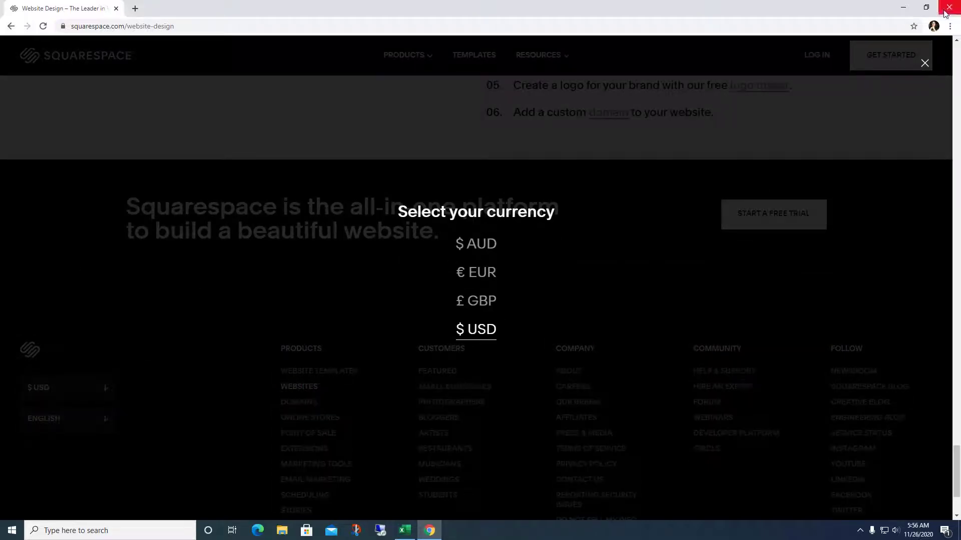
left_click(924, 63)
Start a free trial and choose Food as the topic of the site
left_click(753, 212)
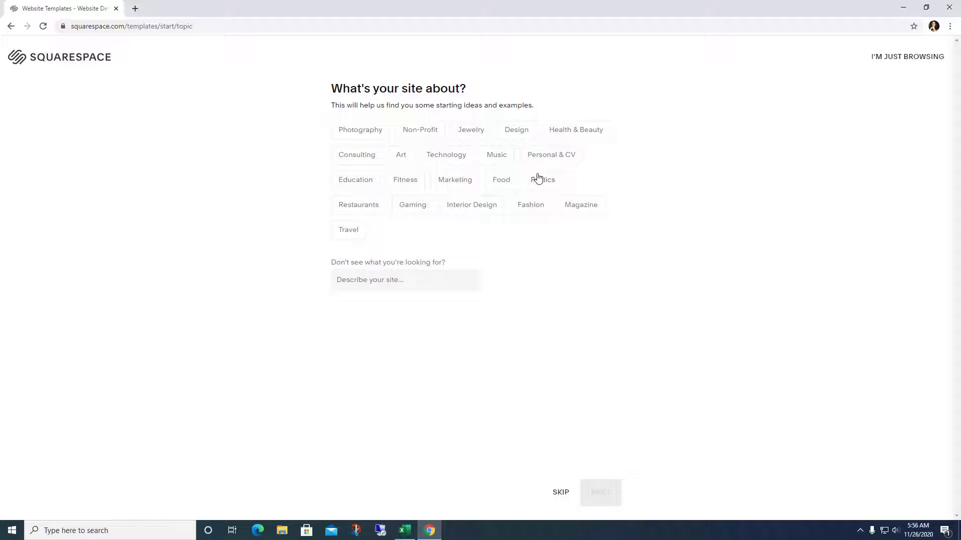
left_click(504, 181)
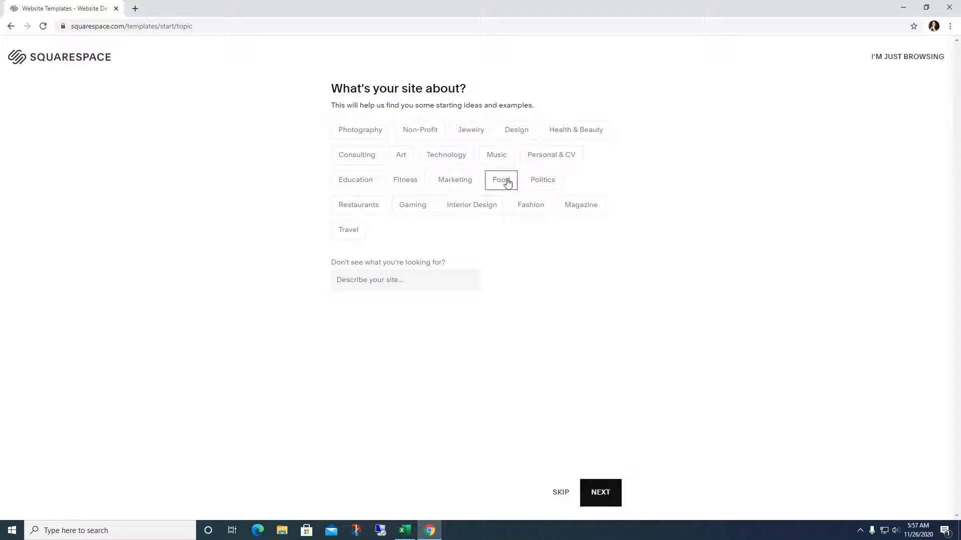
left_click(598, 497)
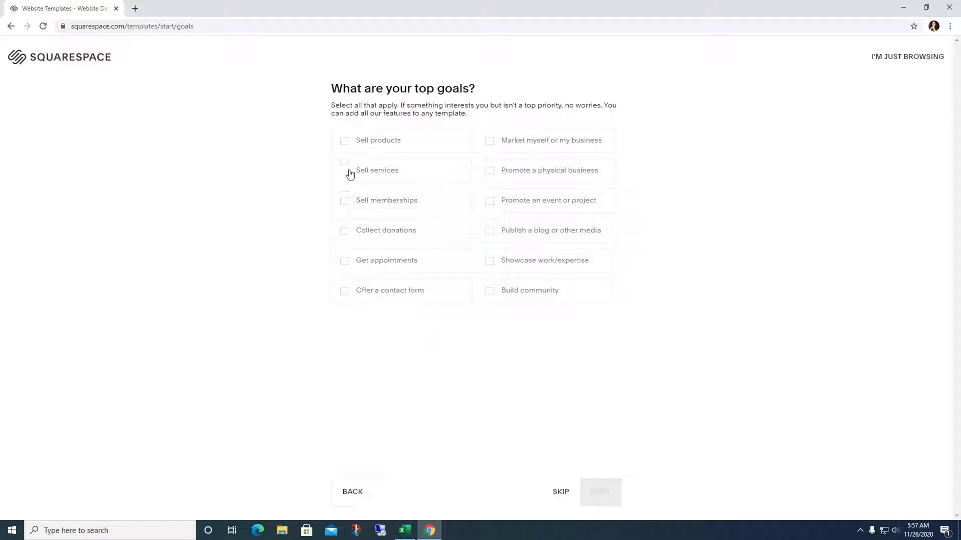
Choose Sell products, Offer a contact form and Promote a physical business as top goals and continue
left_click(343, 142)
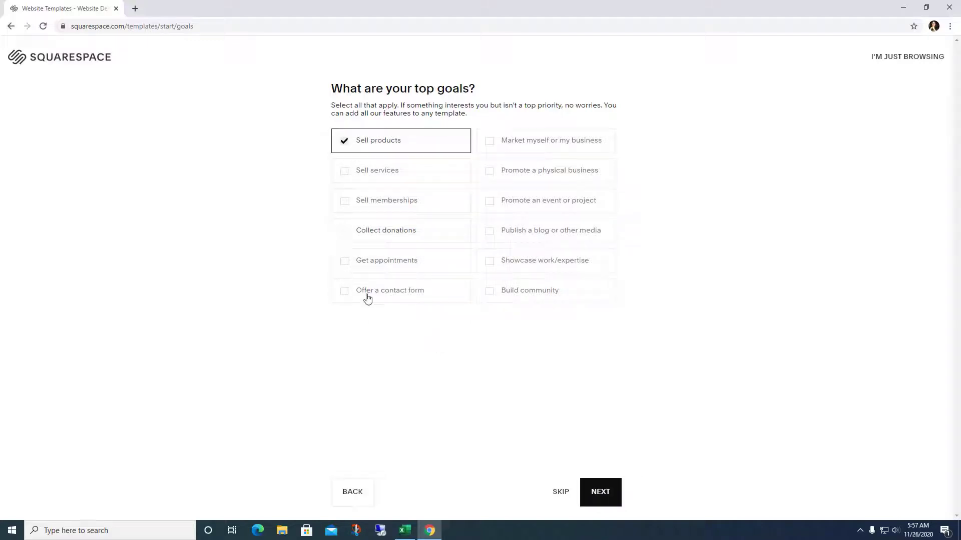
left_click(351, 294)
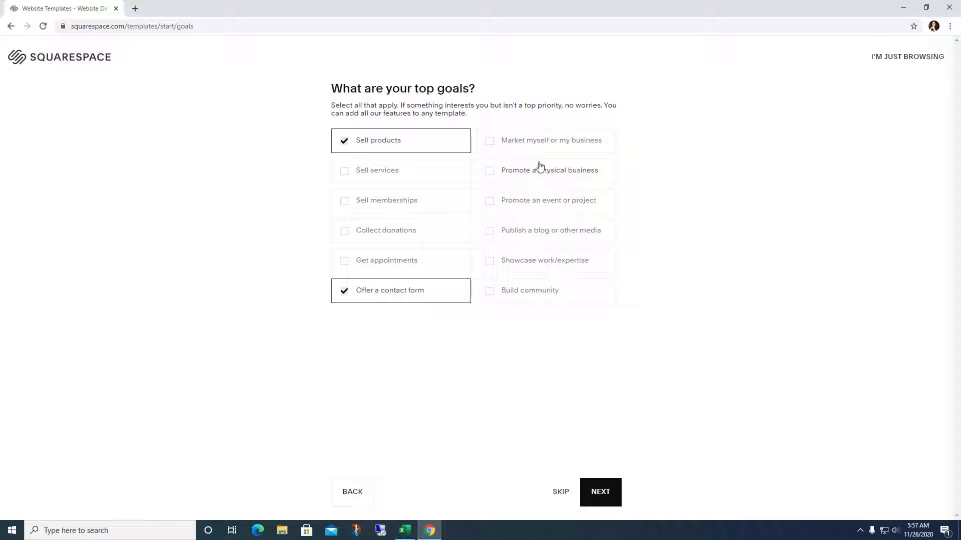
left_click(487, 175)
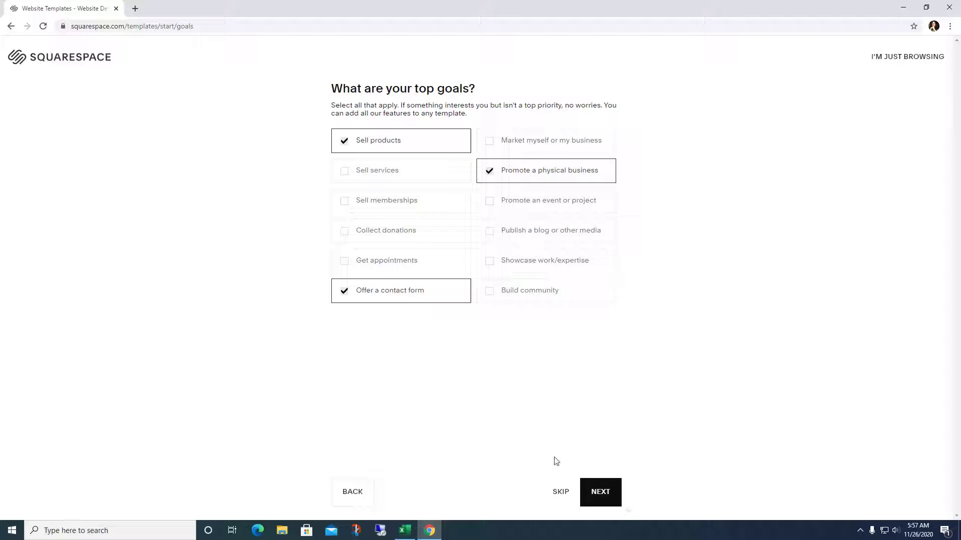
left_click(604, 501)
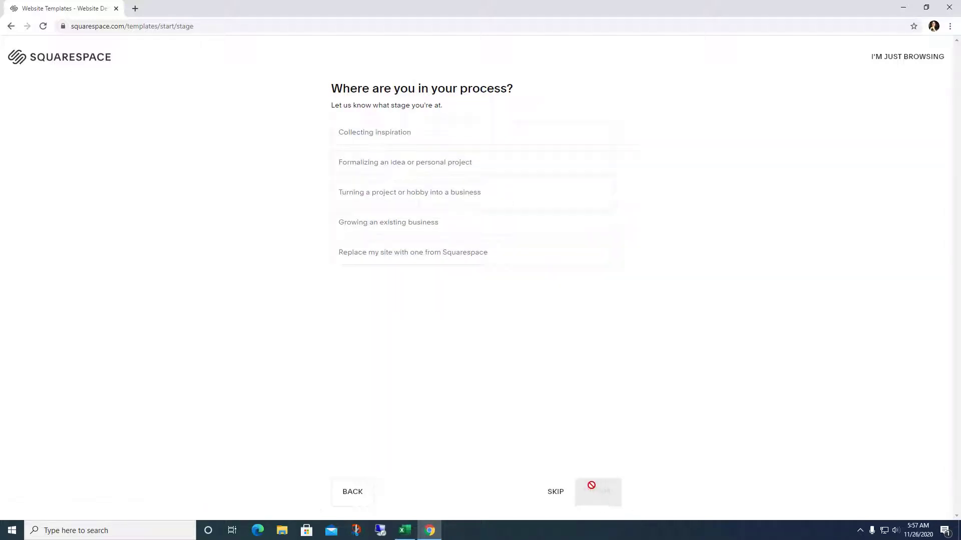
Set the process stage to Turning a project or hobby into a business and finish the questionnaire
left_click(434, 167)
left_click(431, 200)
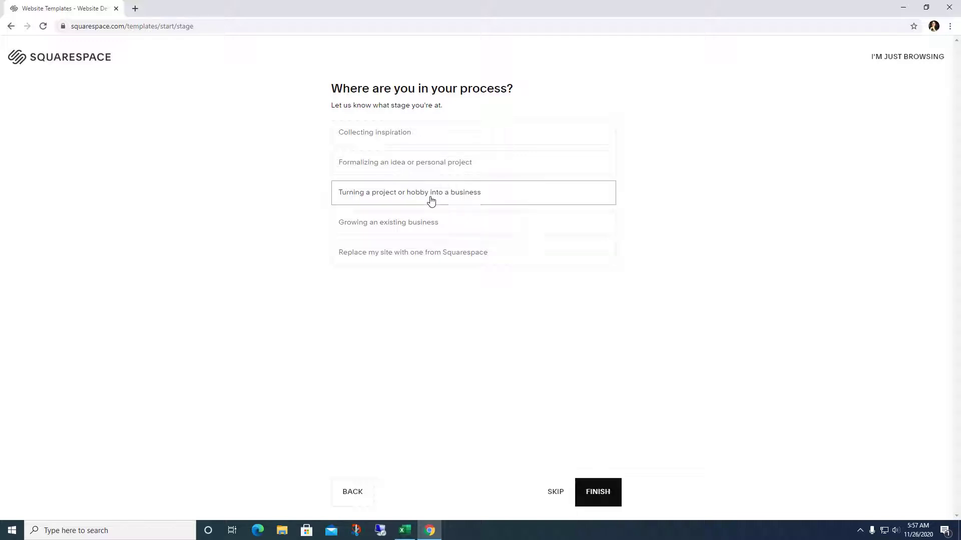
left_click(589, 501)
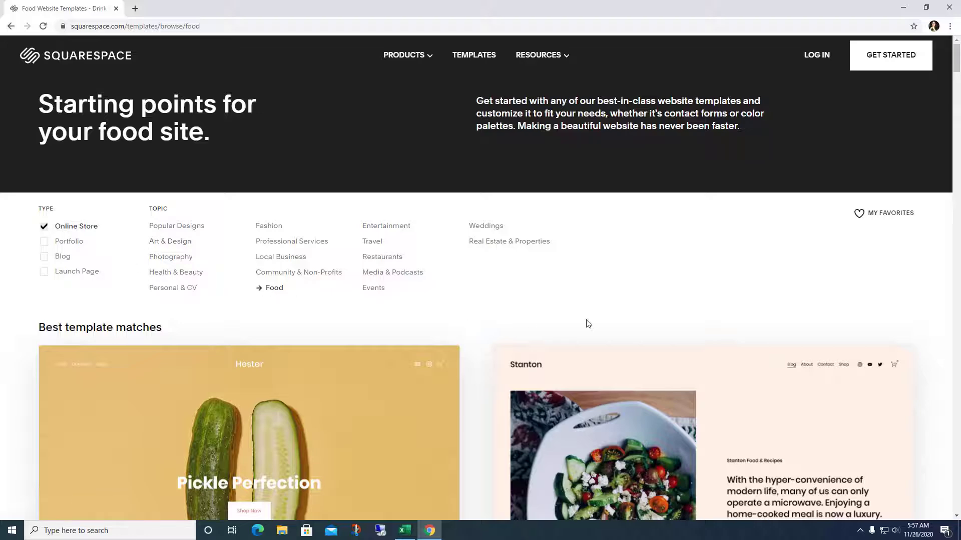
Browse the best matches and recommended starting points among the food online store templates
scroll(588, 321, "down", 3)
scroll(588, 320, "up", 2)
scroll(589, 319, "down", 1)
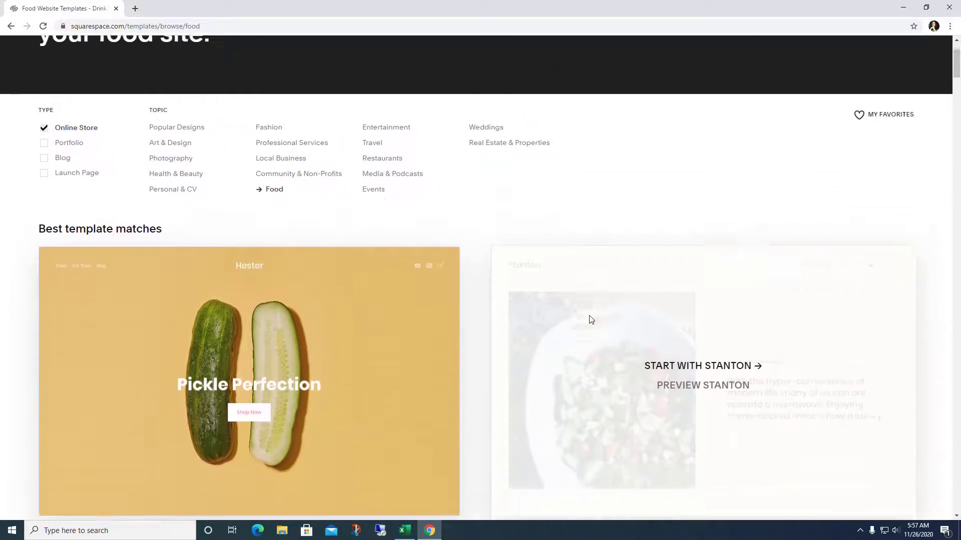
scroll(591, 319, "down", 8)
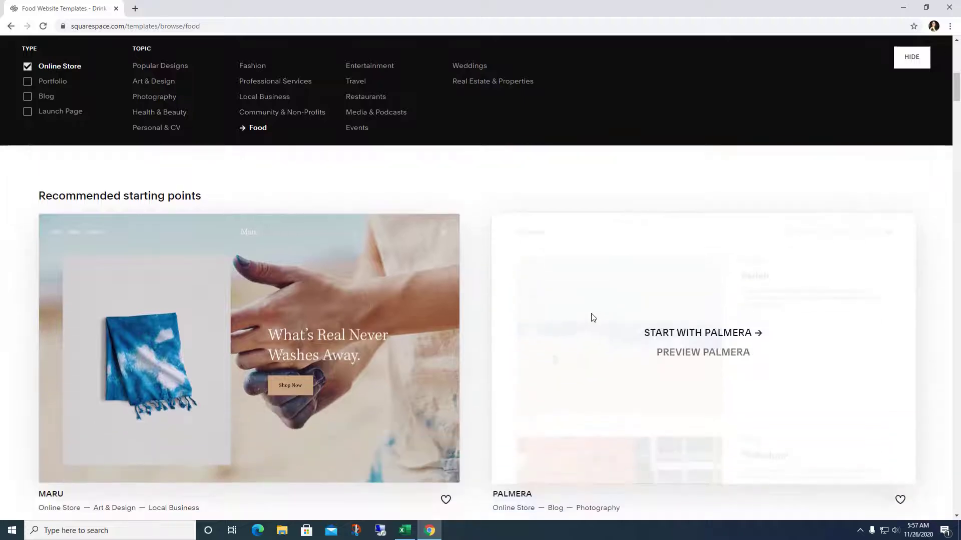
scroll(672, 425, "down", 2)
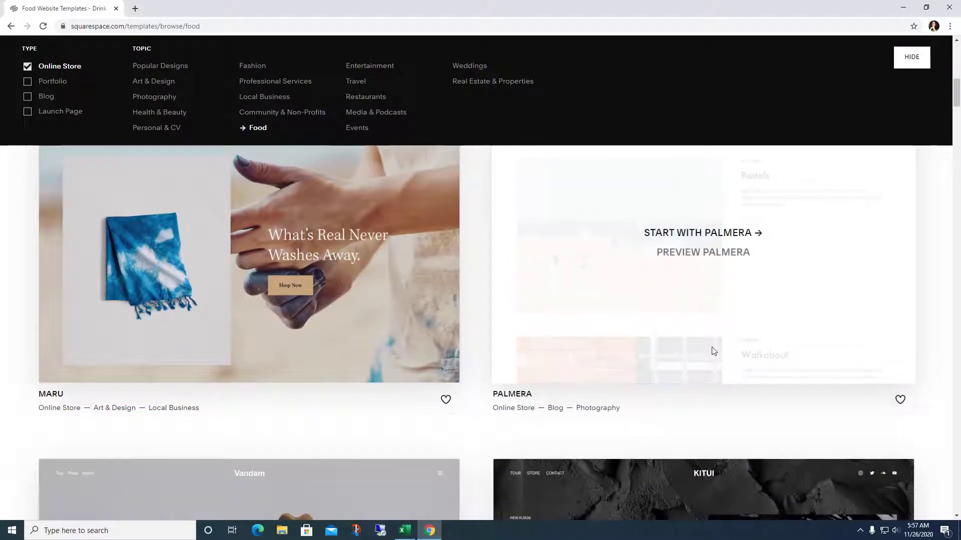
scroll(384, 374, "down", 5)
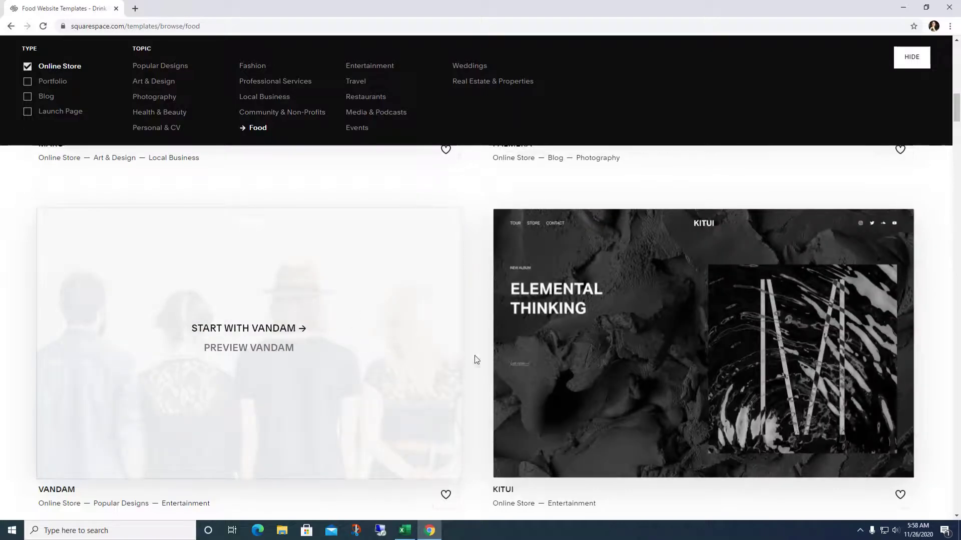
scroll(592, 368, "down", 2)
scroll(593, 370, "down", 4)
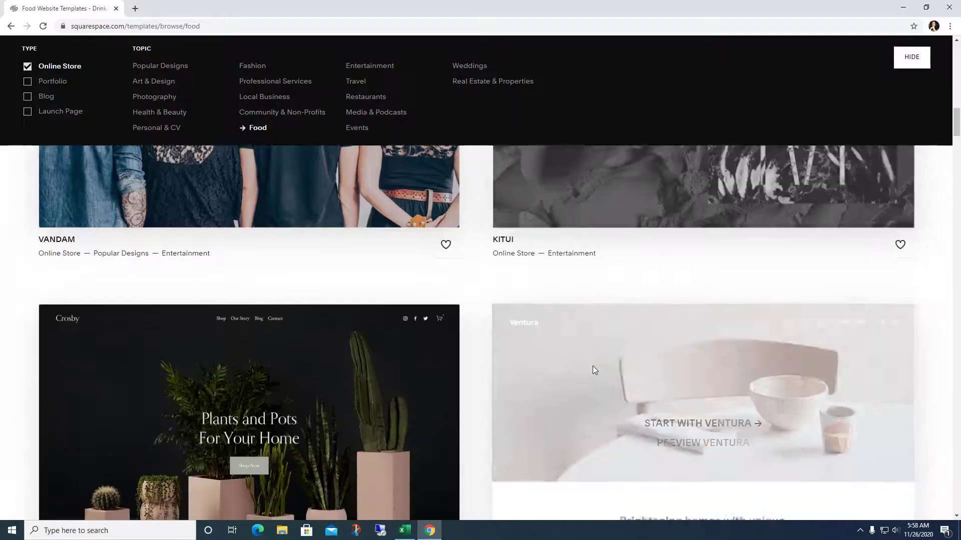
scroll(593, 369, "down", 1)
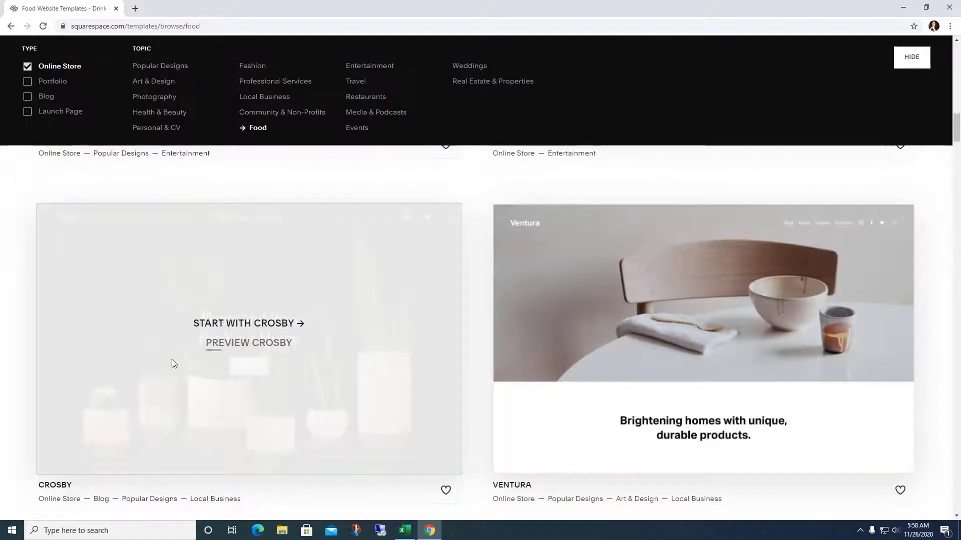
Preview the Crosby template and look through its demo home page down to the newsletter sign-up section
left_click(236, 347)
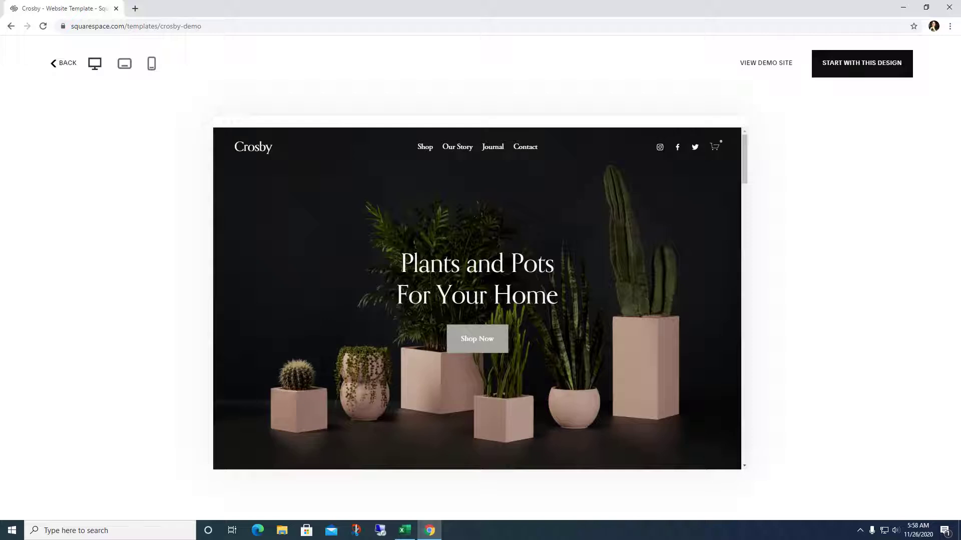
scroll(630, 209, "down", 8)
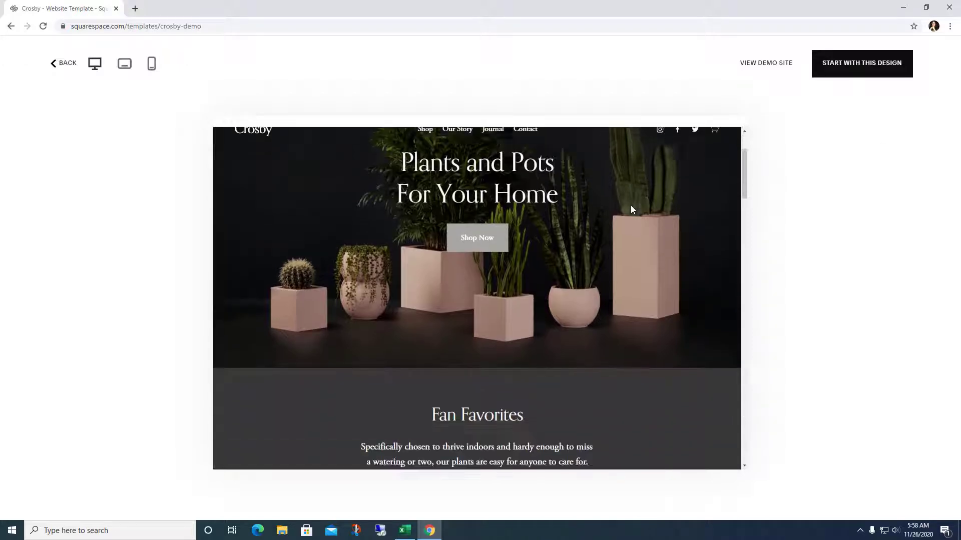
scroll(630, 209, "down", 7)
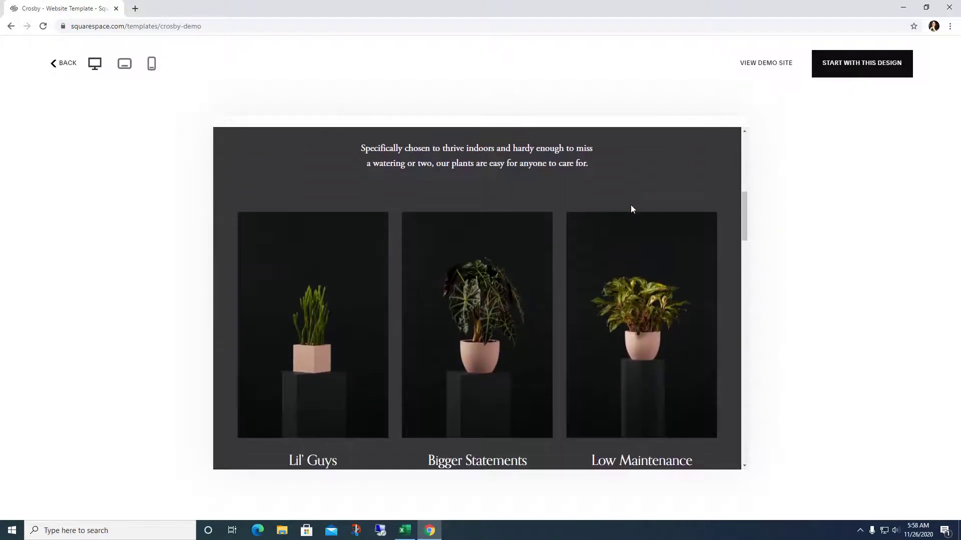
scroll(631, 210, "down", 8)
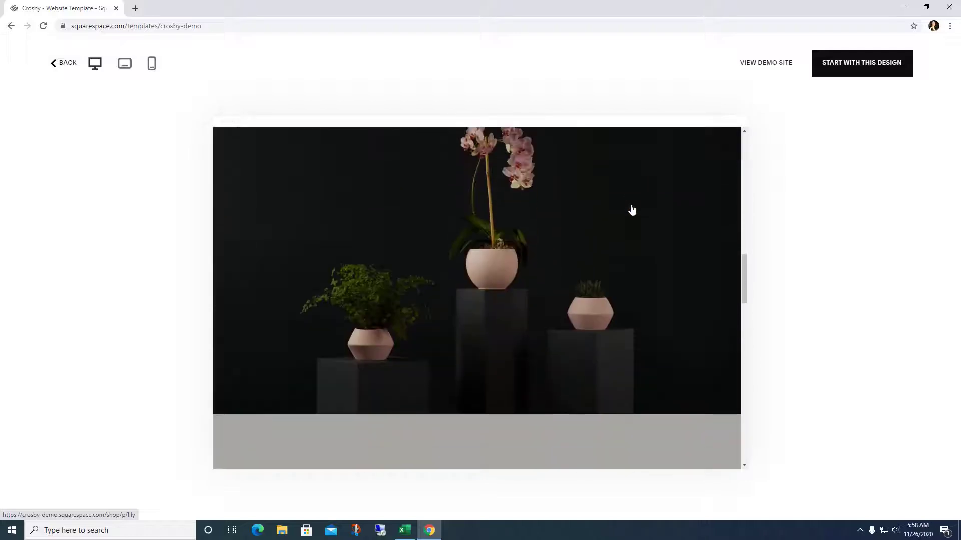
scroll(632, 203, "down", 15)
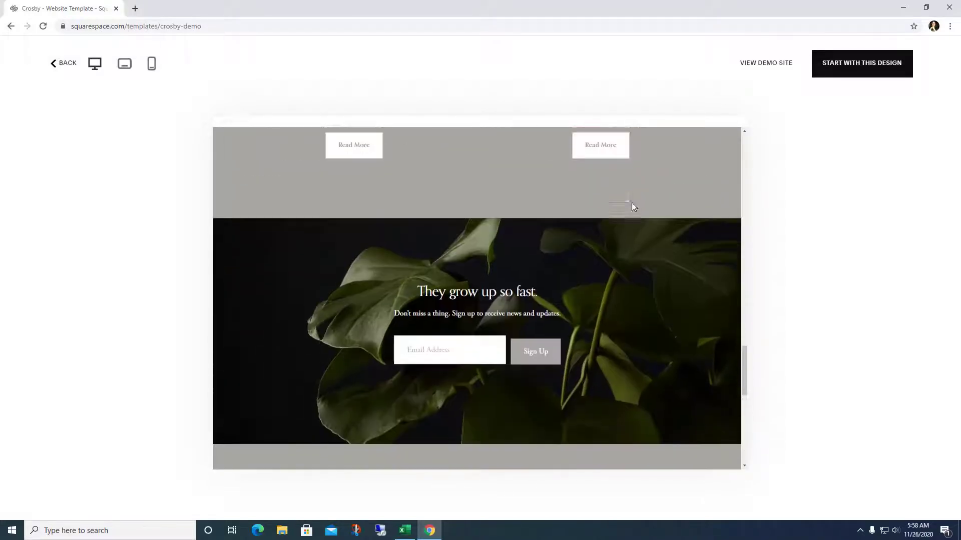
Start a site with the Crosby design and create the account by continuing with an existing Google account
scroll(631, 202, "down", 2)
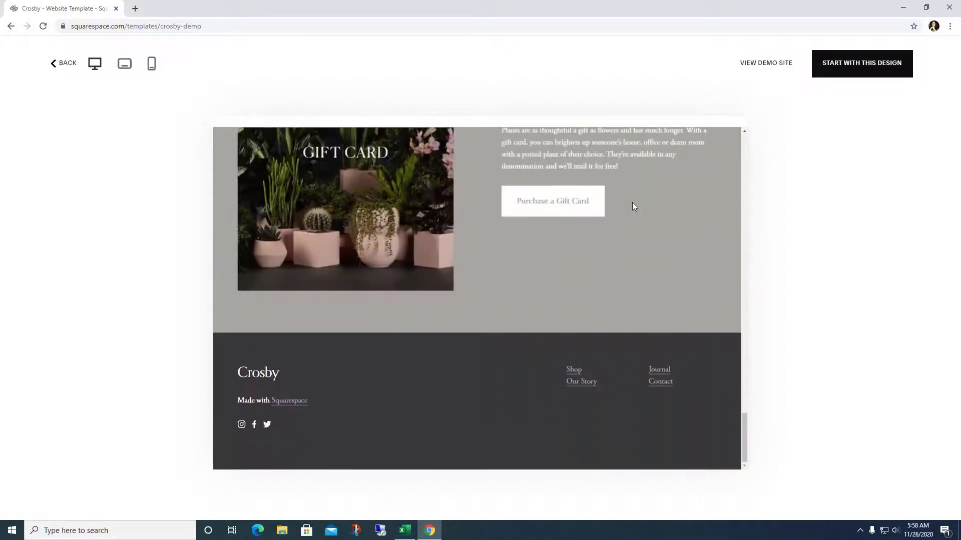
scroll(632, 202, "up", 15)
scroll(631, 201, "up", 6)
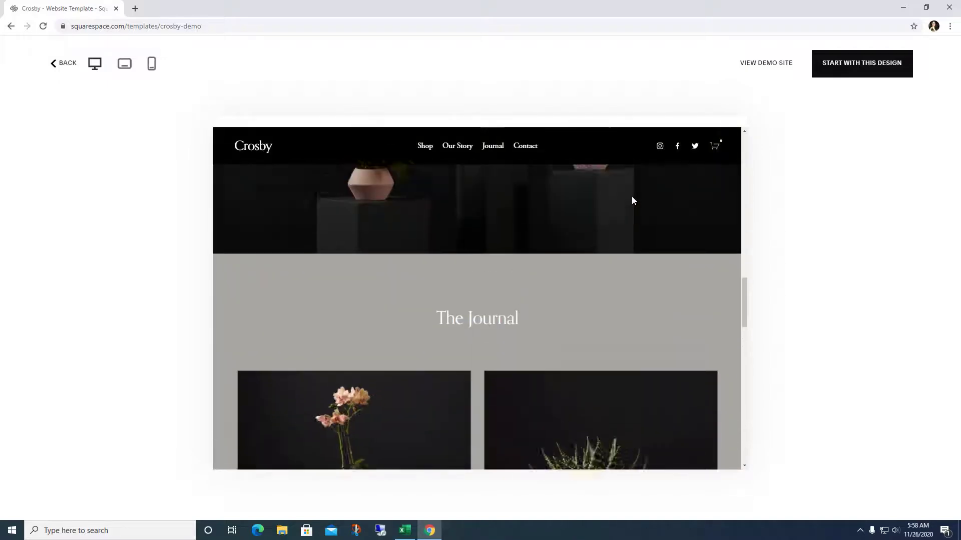
left_click(852, 70)
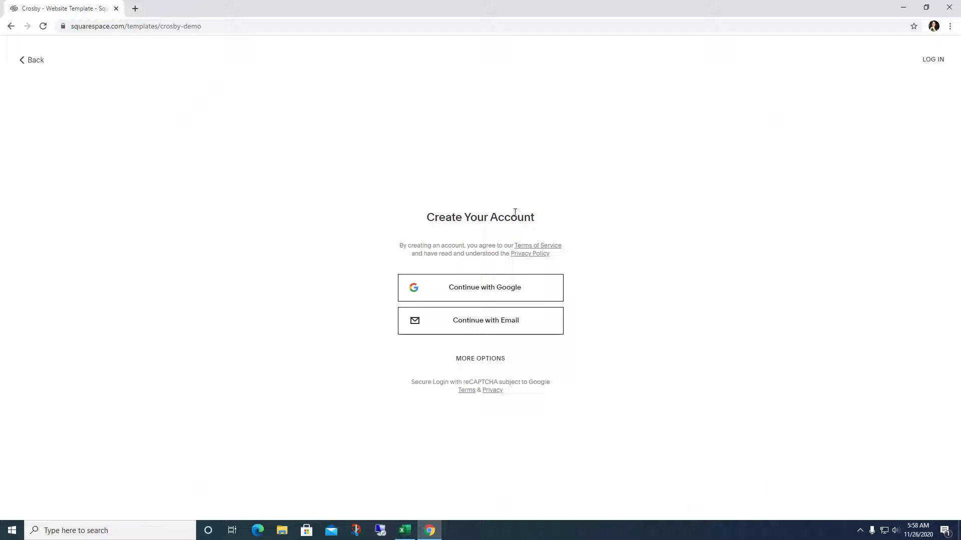
left_click(464, 296)
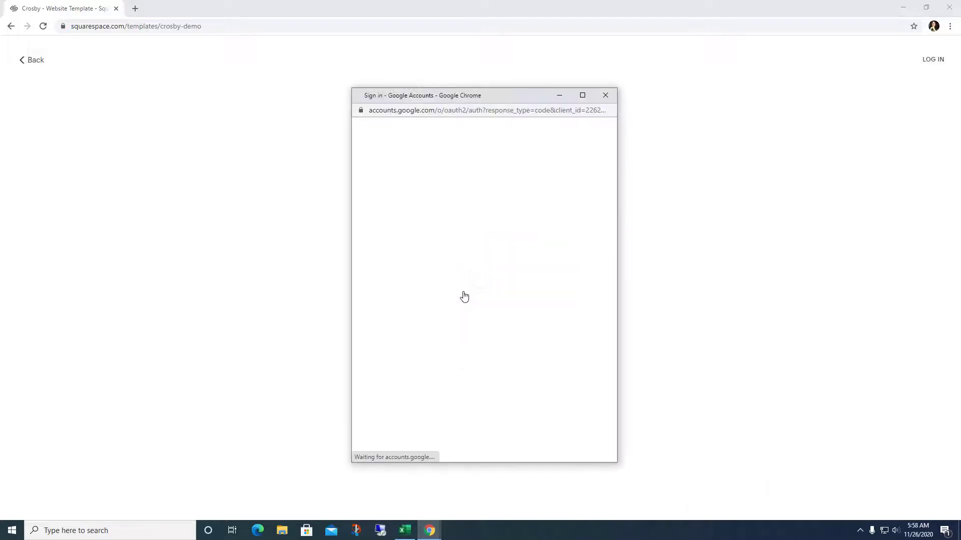
left_click(445, 257)
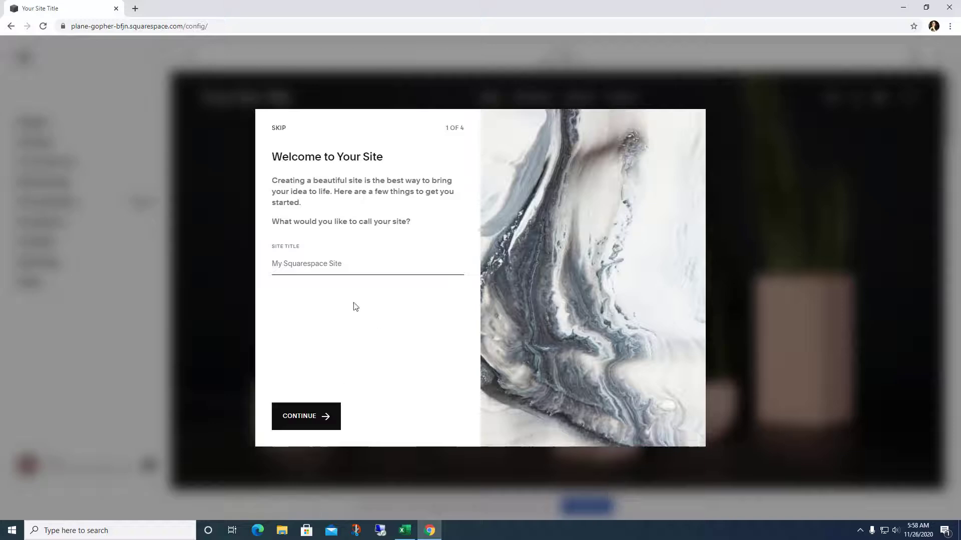
Enter Cupcake Fun as the site title and continue the welcome setup
type("Cupcake")
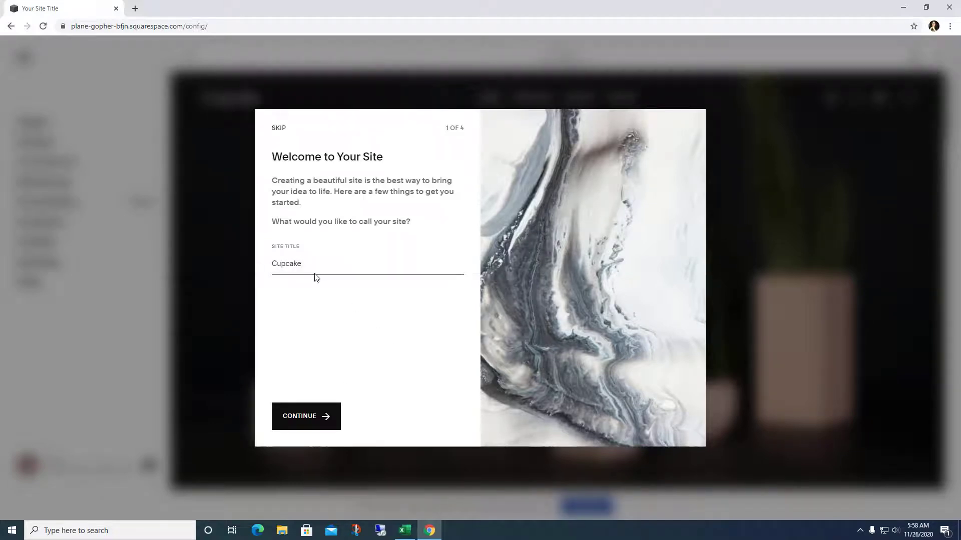
type(" Fun")
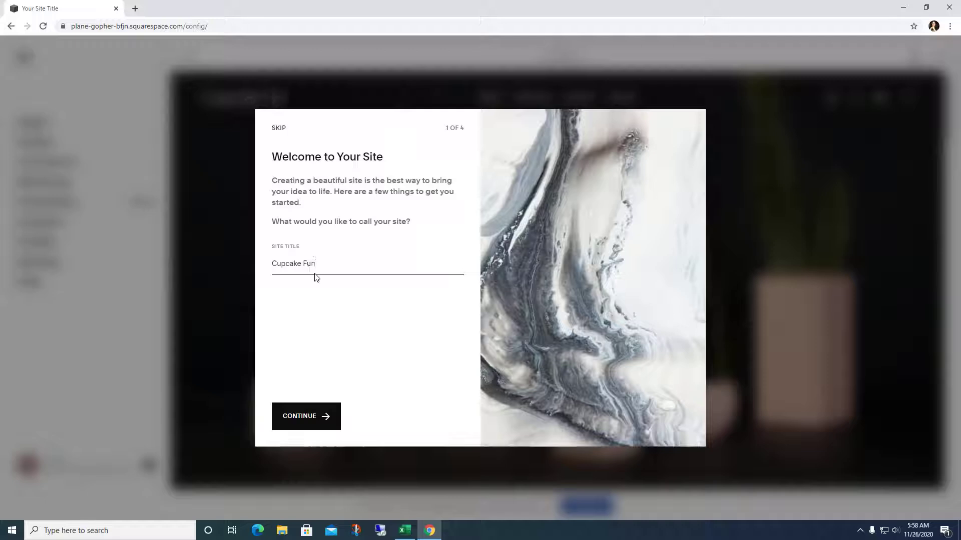
left_click(290, 419)
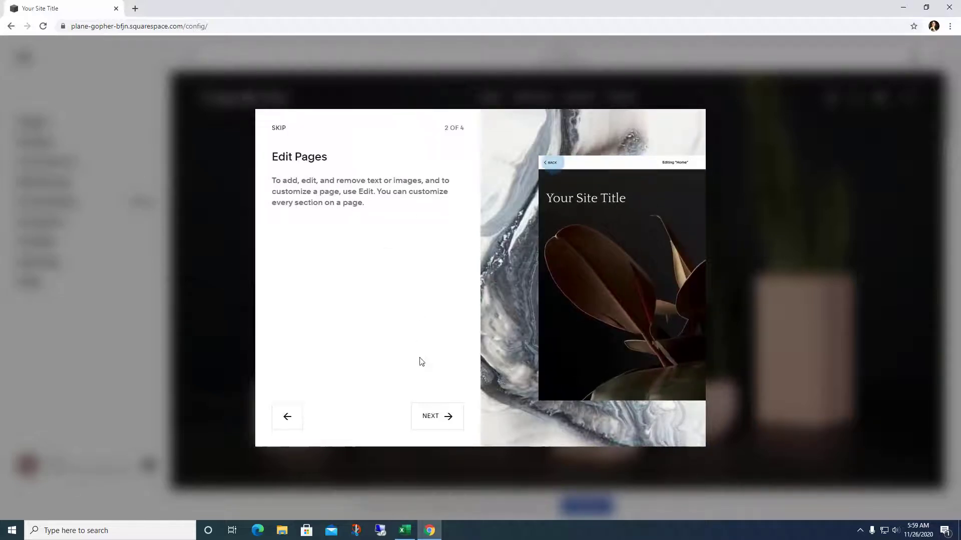
Finish the remaining welcome pages on creating and styling pages, and dismiss the Assistant in the site editor
left_click(433, 416)
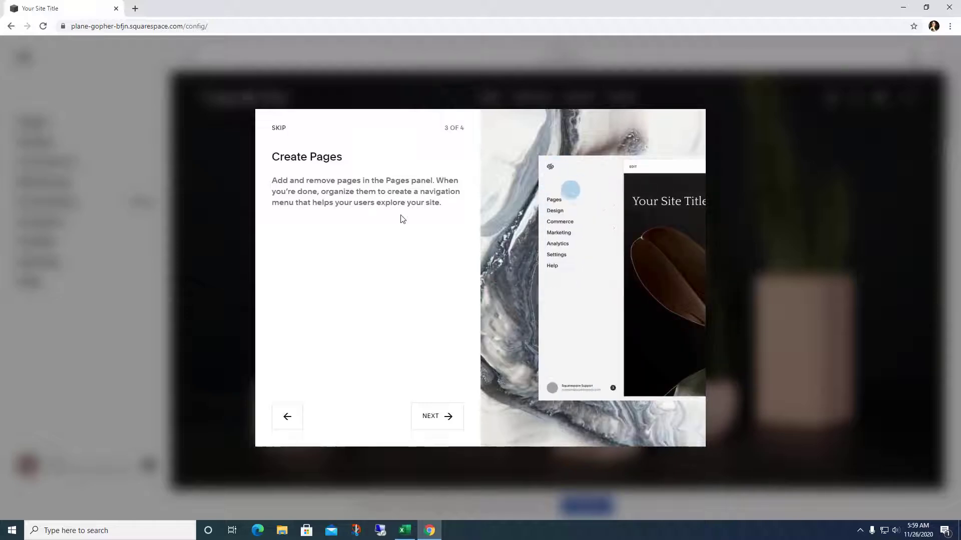
left_click(431, 423)
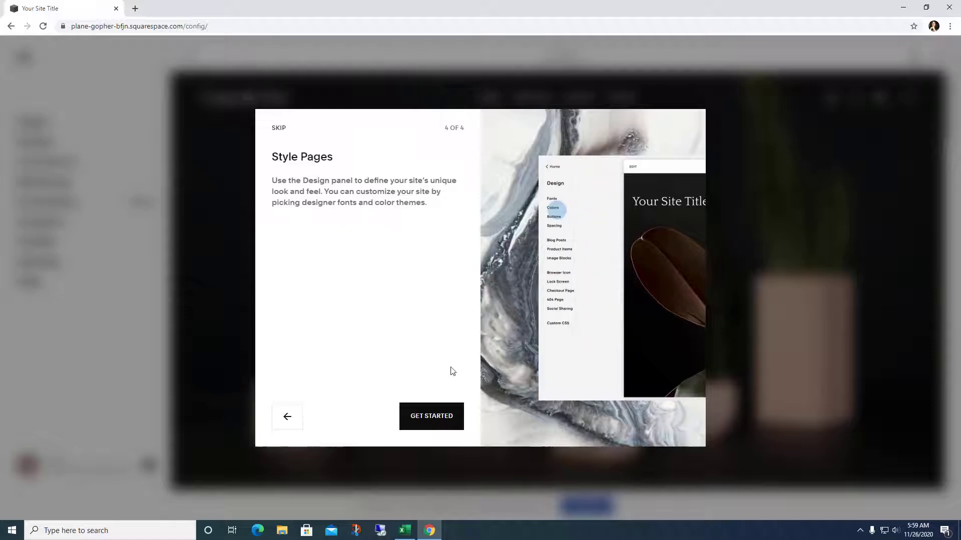
left_click(431, 416)
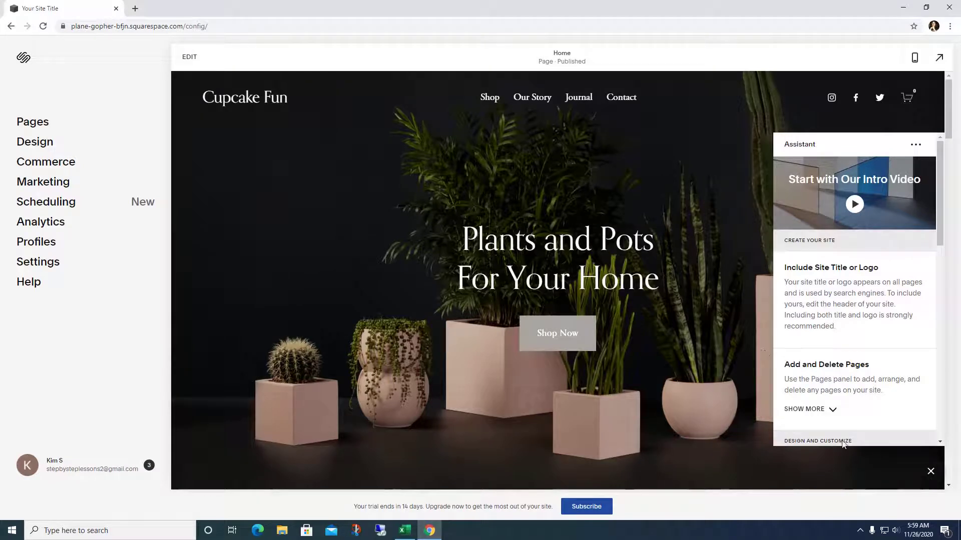
left_click(929, 473)
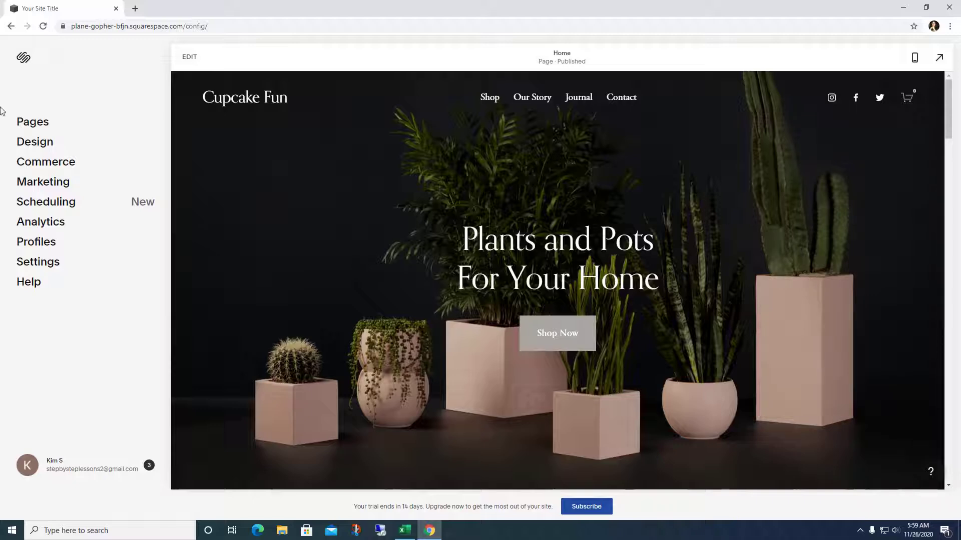
Apply the dusty pink, light gray and brown designer palette to the site's colors and save it
left_click(42, 143)
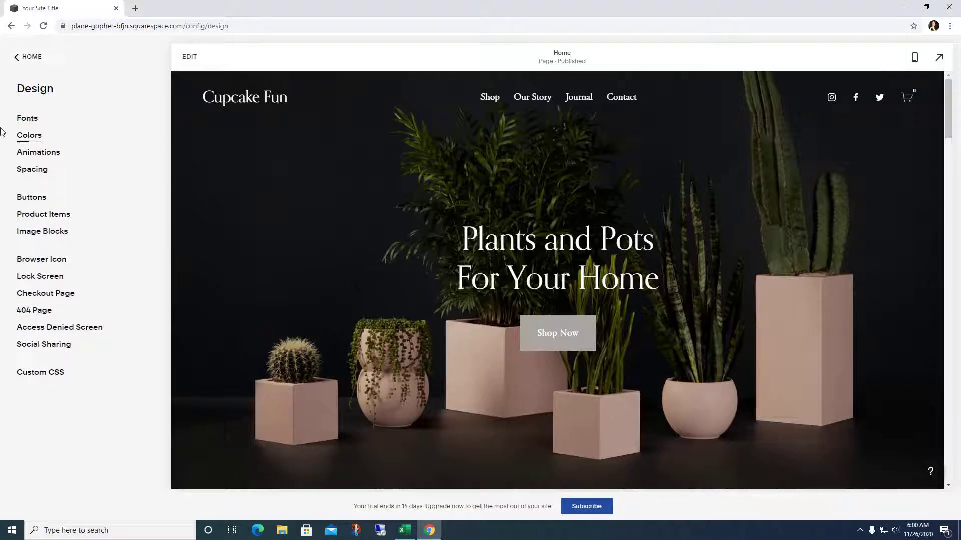
left_click(28, 136)
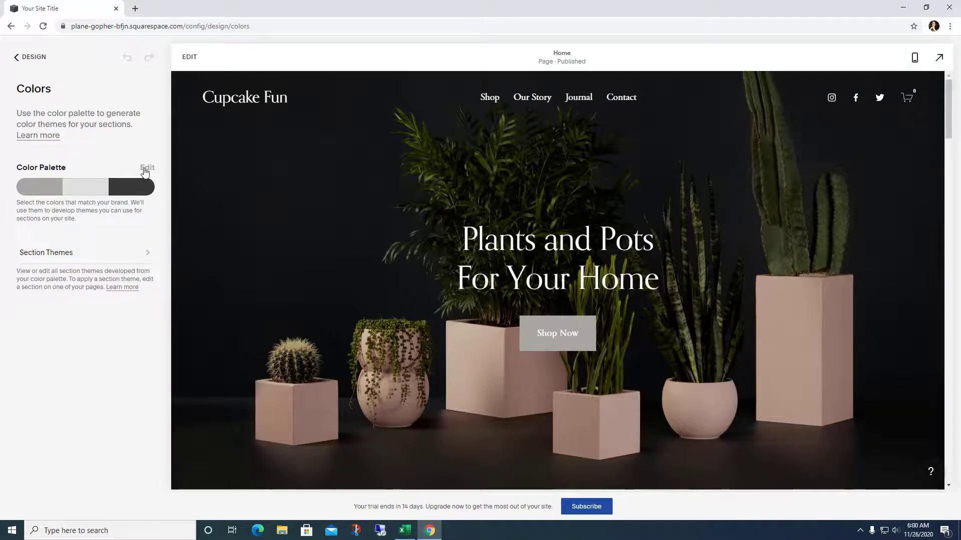
left_click(146, 167)
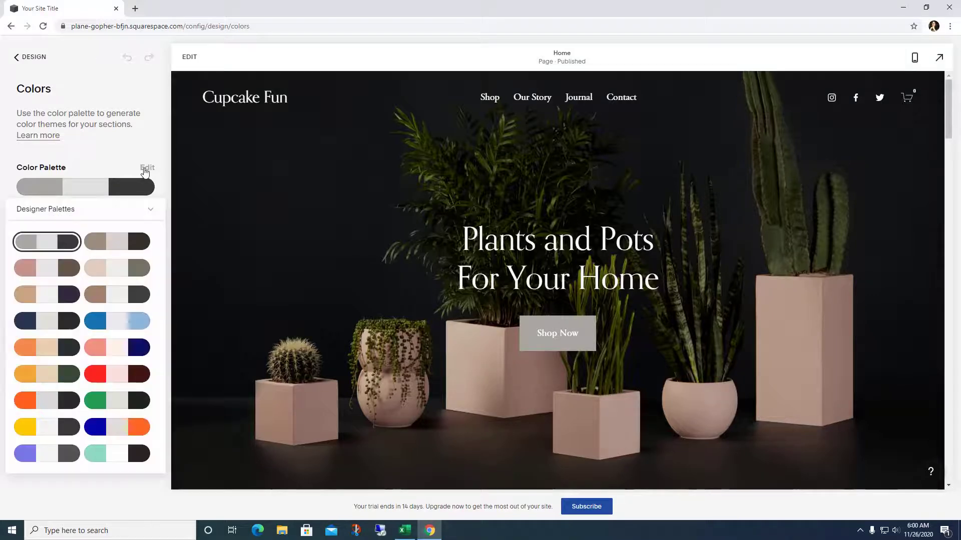
left_click(33, 270)
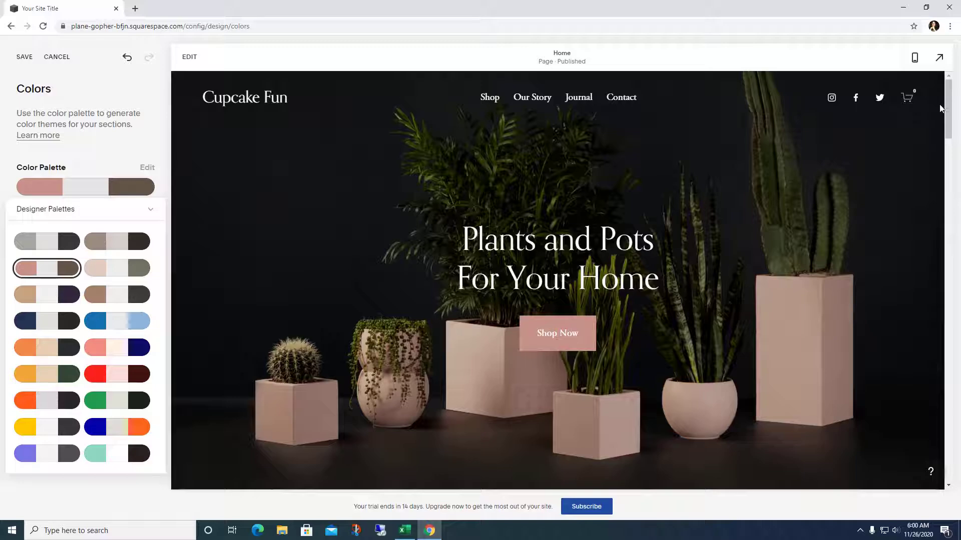
left_click_drag(946, 107, 941, 224)
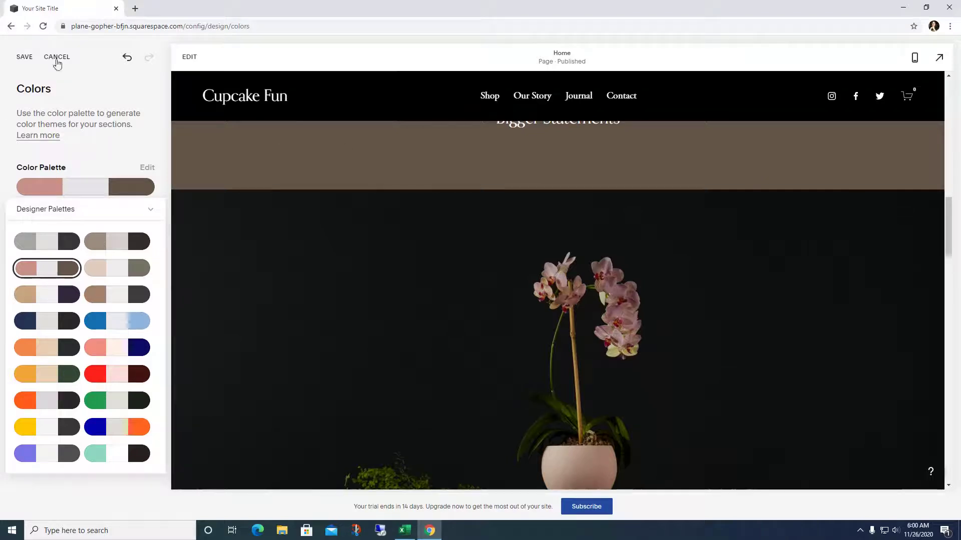
left_click(25, 58)
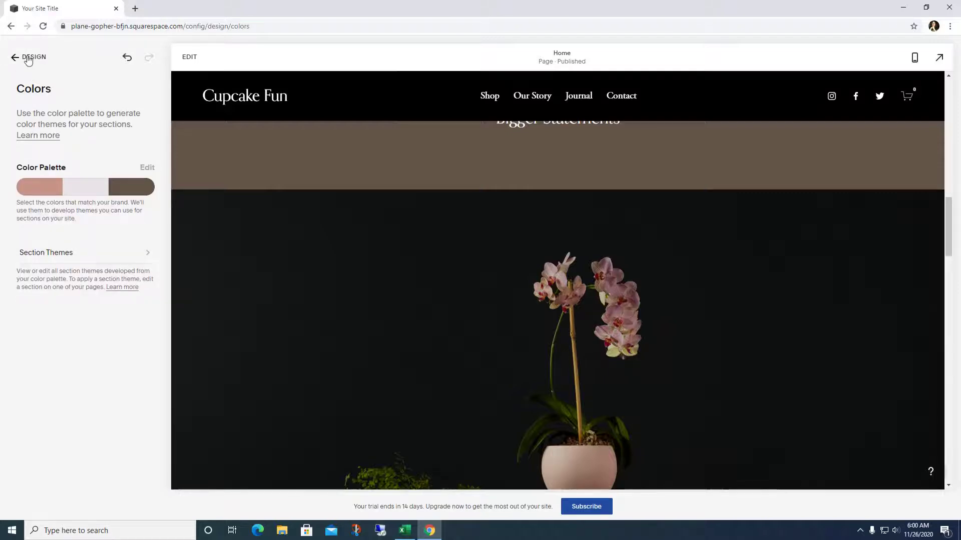
left_click(28, 58)
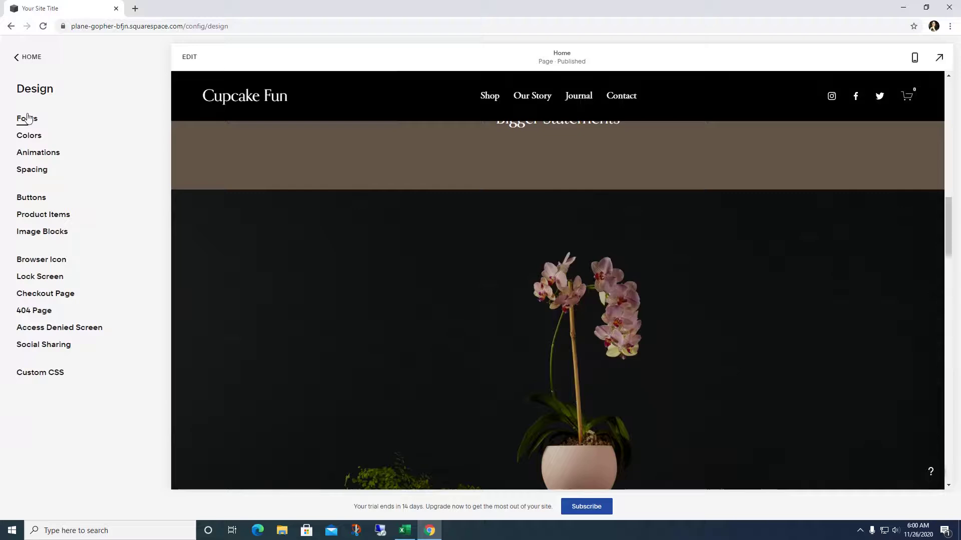
Switch the site's fonts to the serif pack IvyMode after comparing it with Dapifer, and save the change
left_click(28, 118)
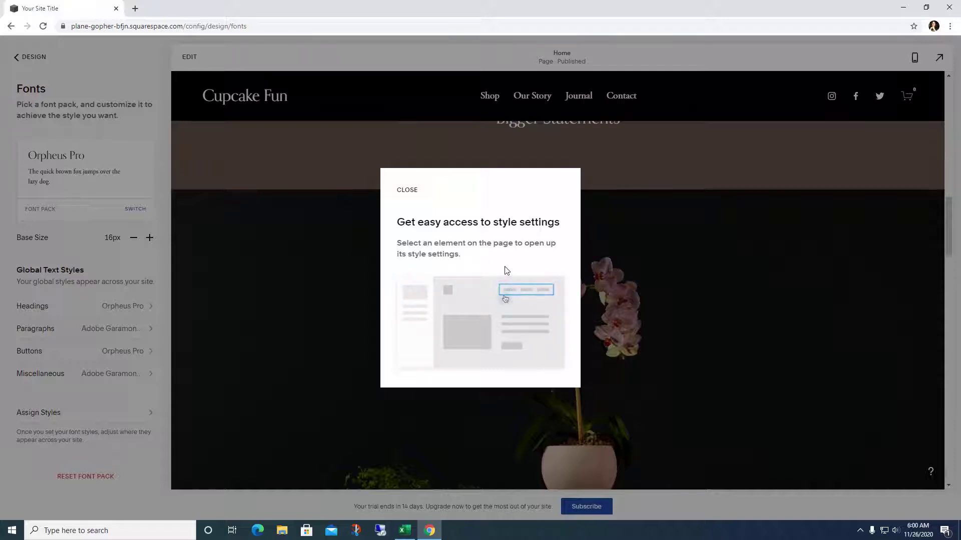
left_click(403, 190)
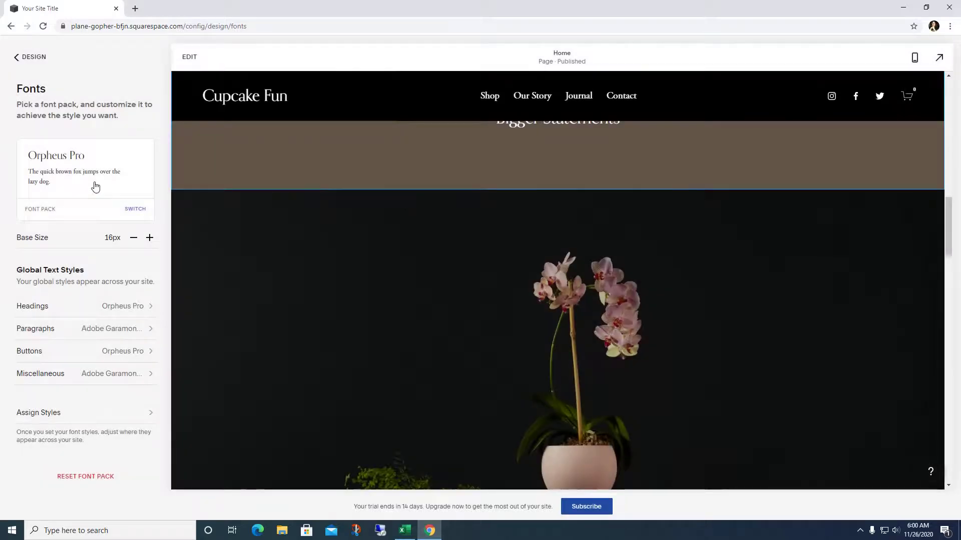
left_click(143, 209)
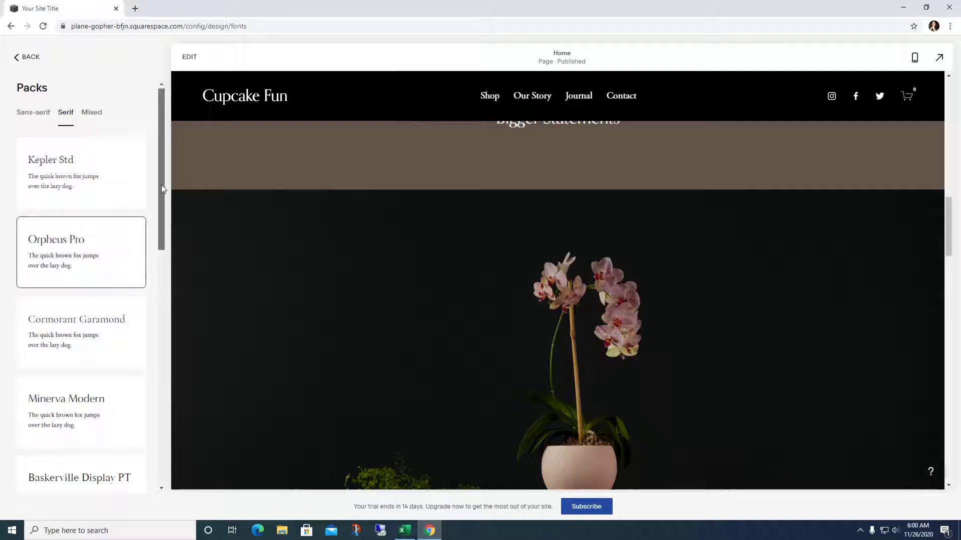
left_click_drag(161, 185, 161, 372)
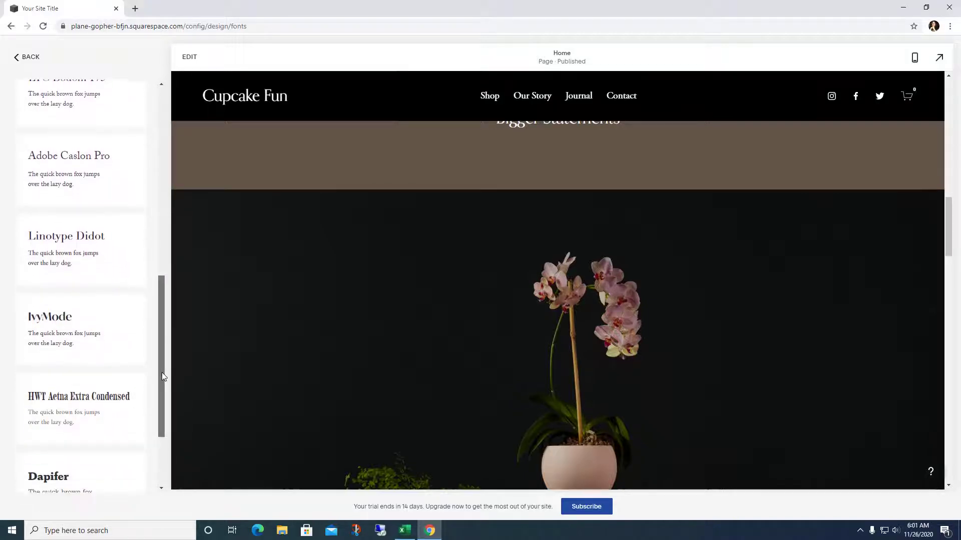
left_click(86, 330)
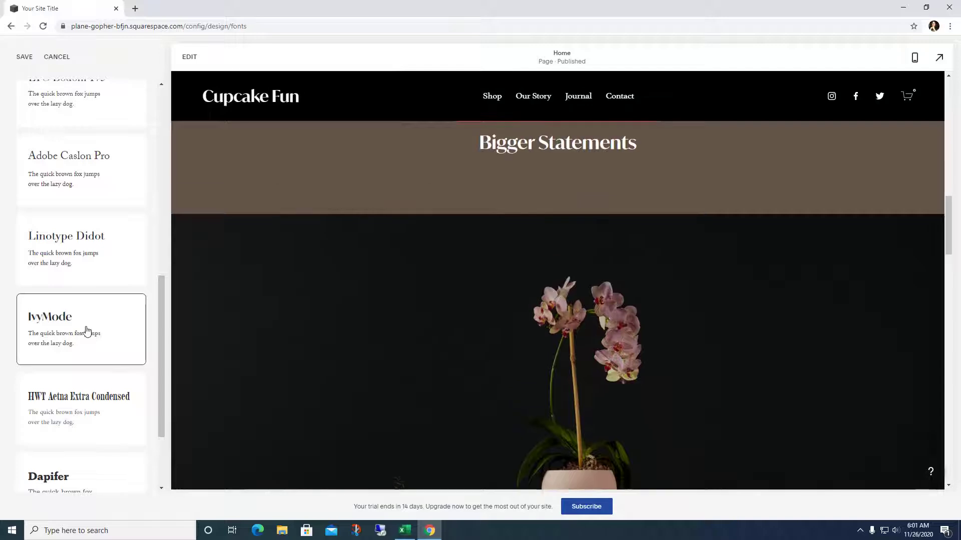
left_click(64, 481)
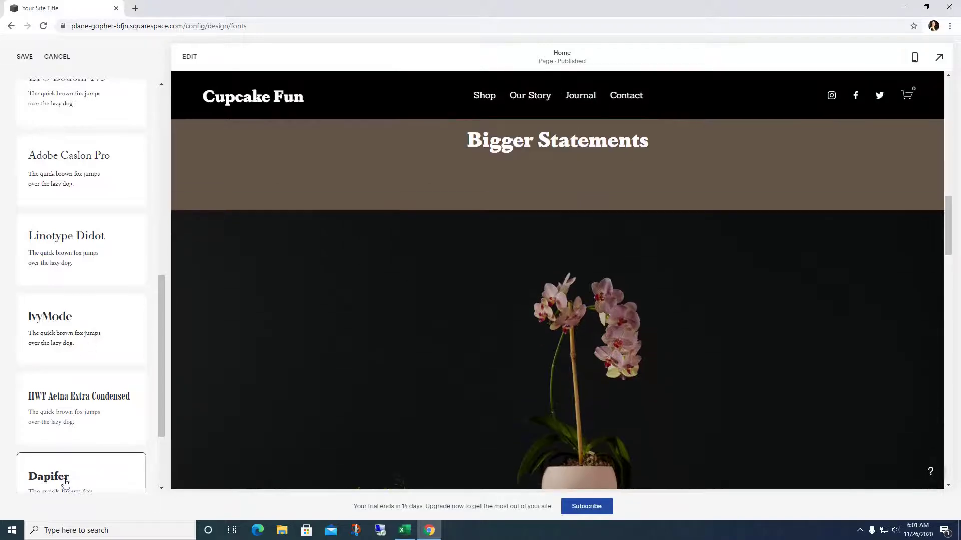
left_click(82, 318)
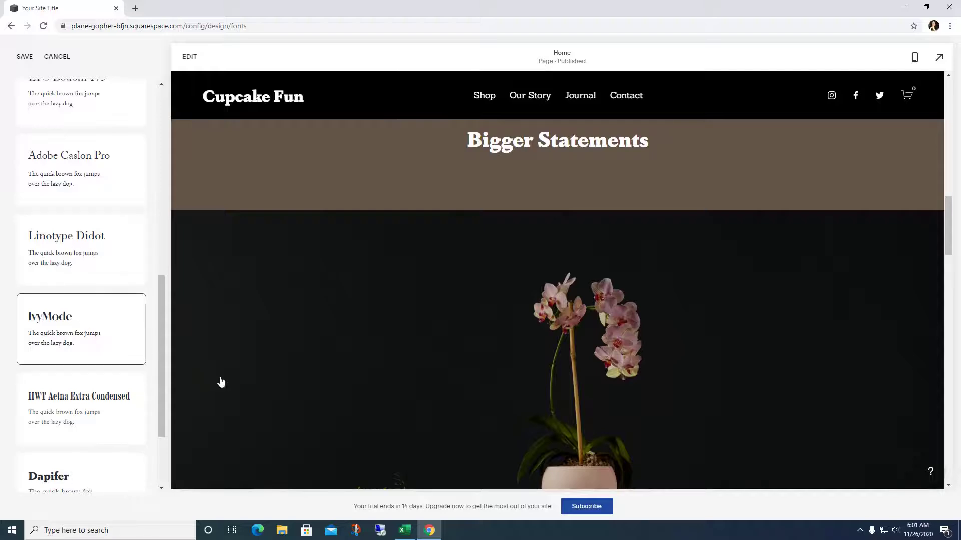
left_click(24, 57)
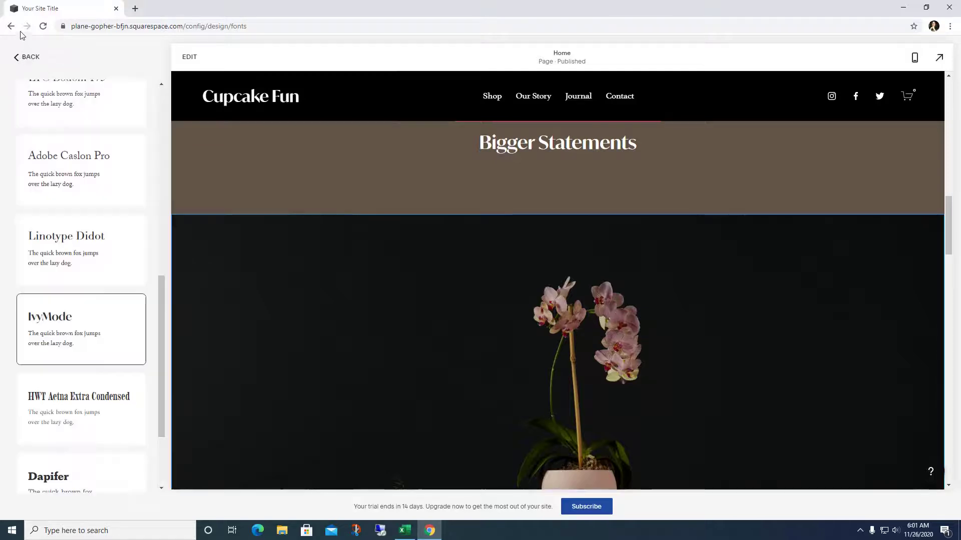
left_click(27, 58)
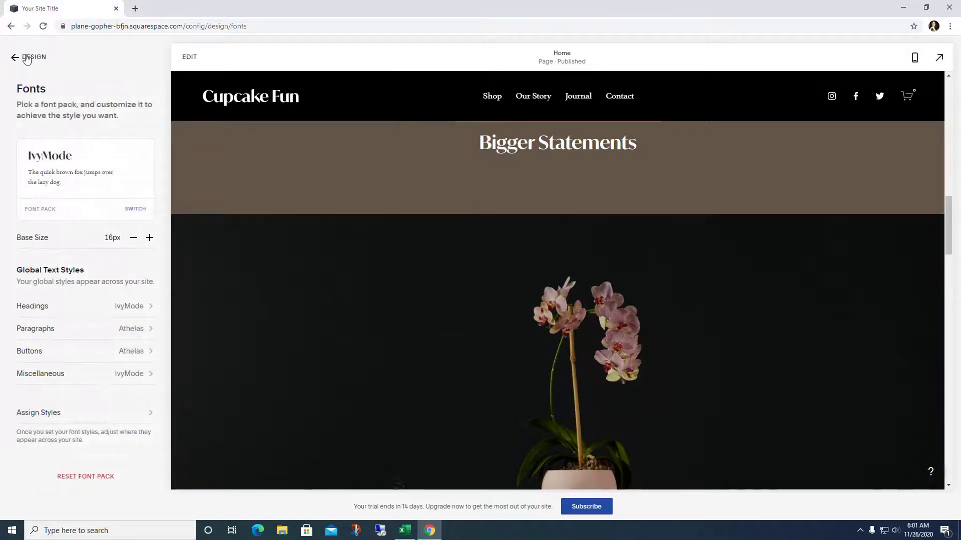
left_click(28, 58)
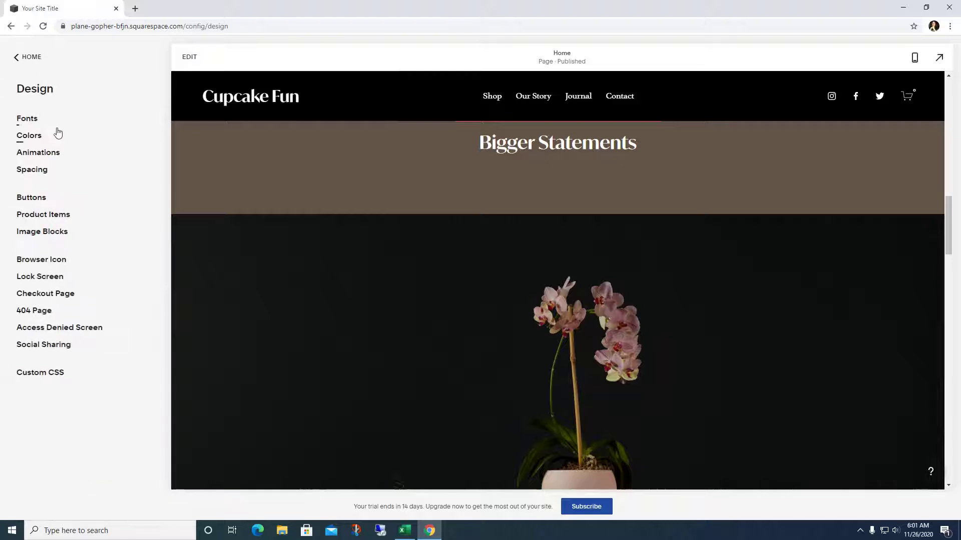
Review the available animation styles and look through the home page sections without choosing a new style
left_click(44, 153)
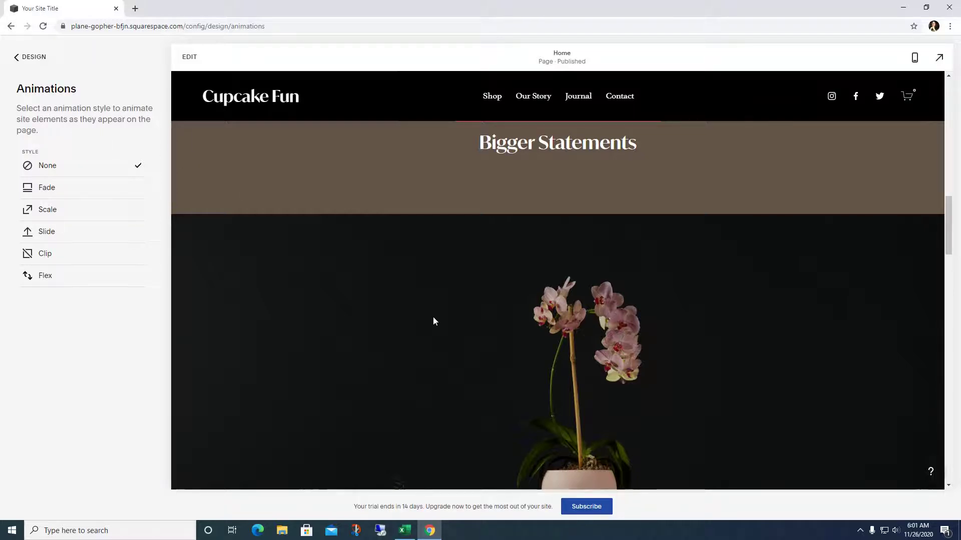
scroll(434, 321, "down", 15)
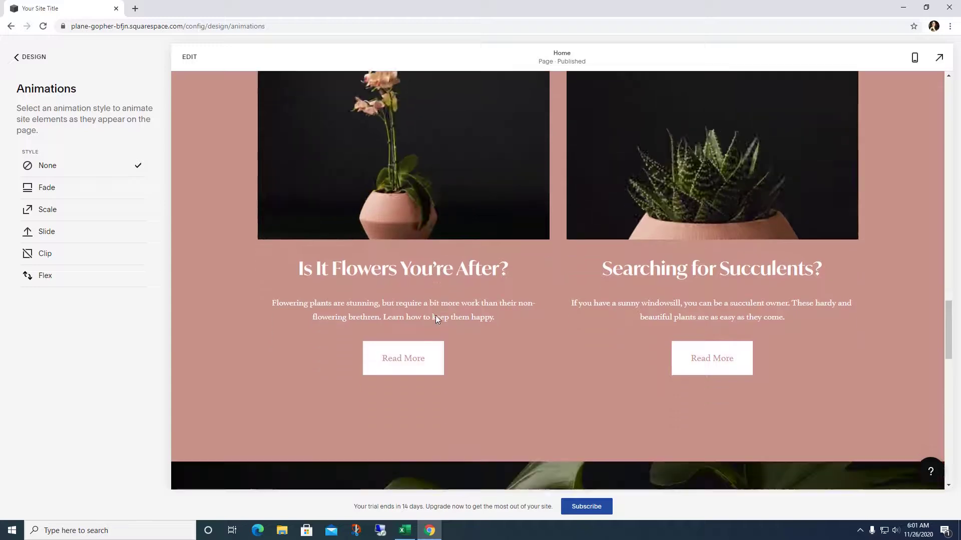
scroll(436, 312, "up", 3)
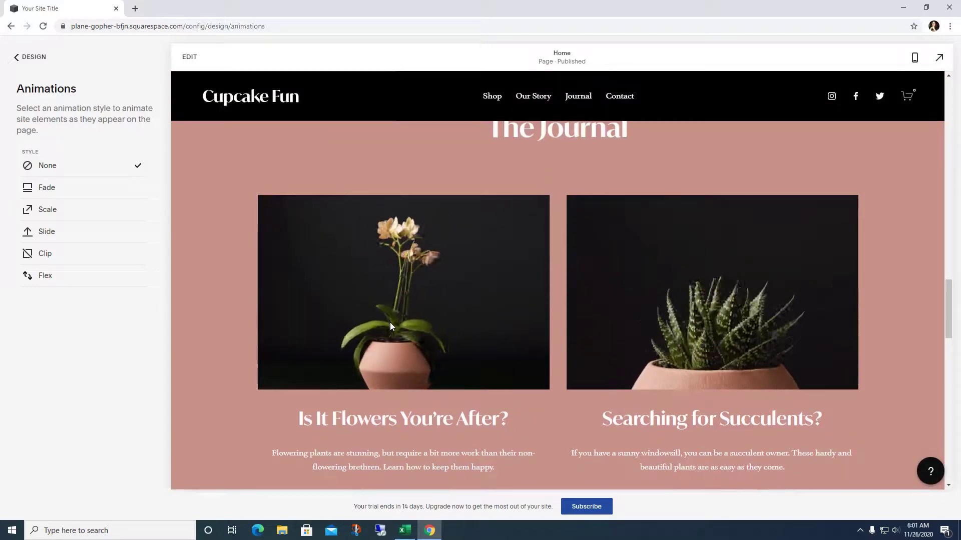
scroll(390, 322, "down", 4)
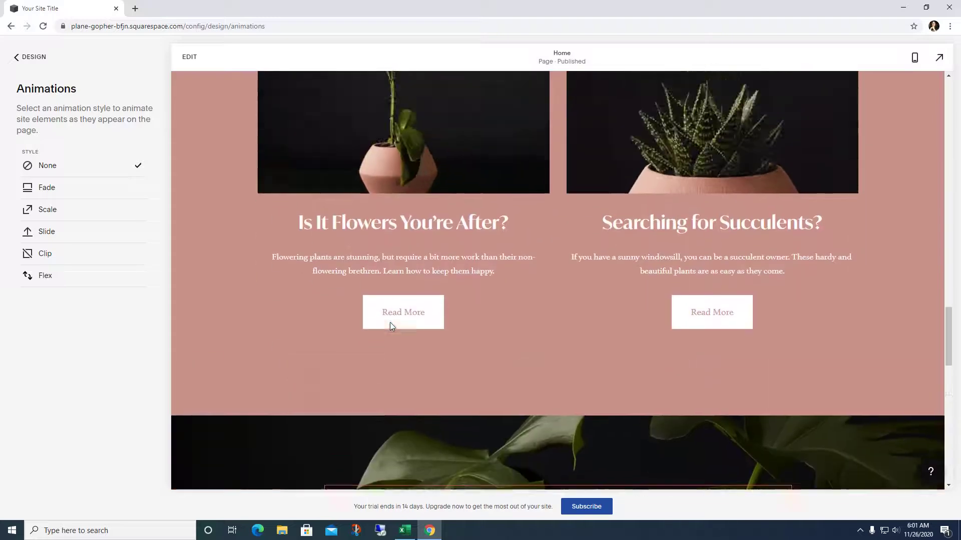
scroll(390, 323, "up", 15)
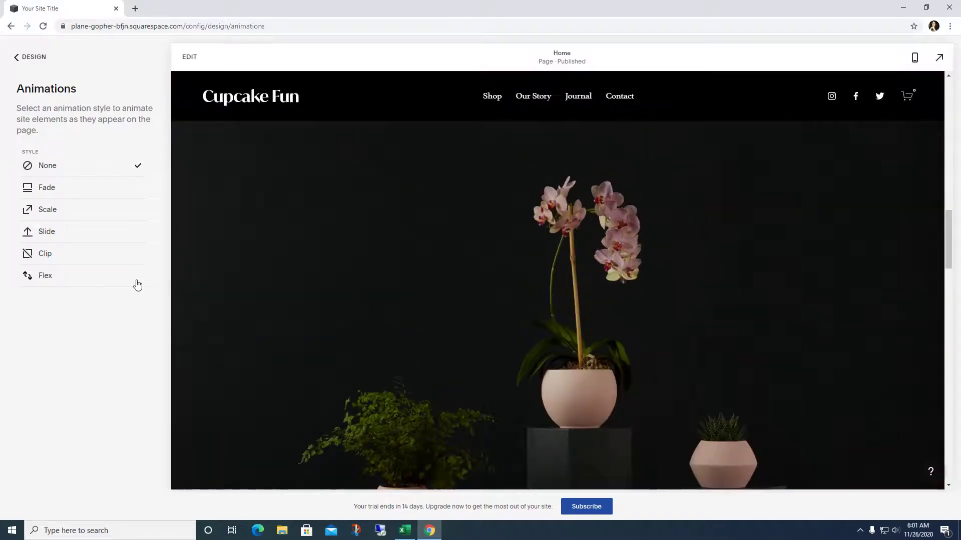
left_click(25, 61)
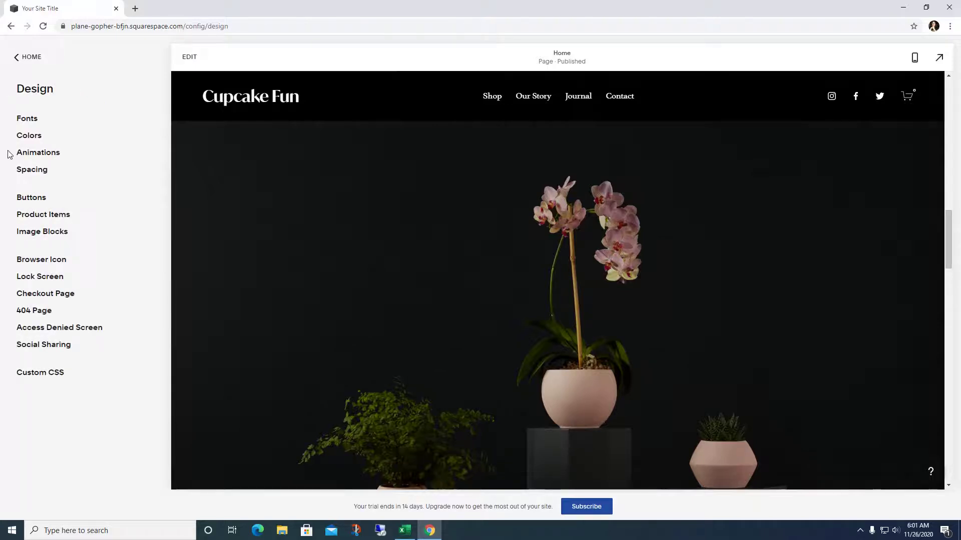
Review the product item style settings and return to the main site menu without changing them
left_click(50, 216)
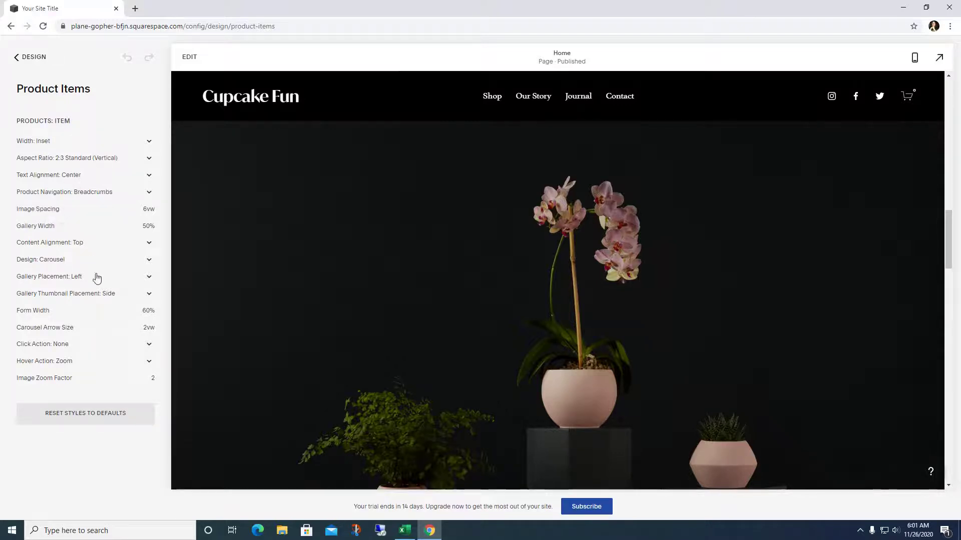
left_click(39, 58)
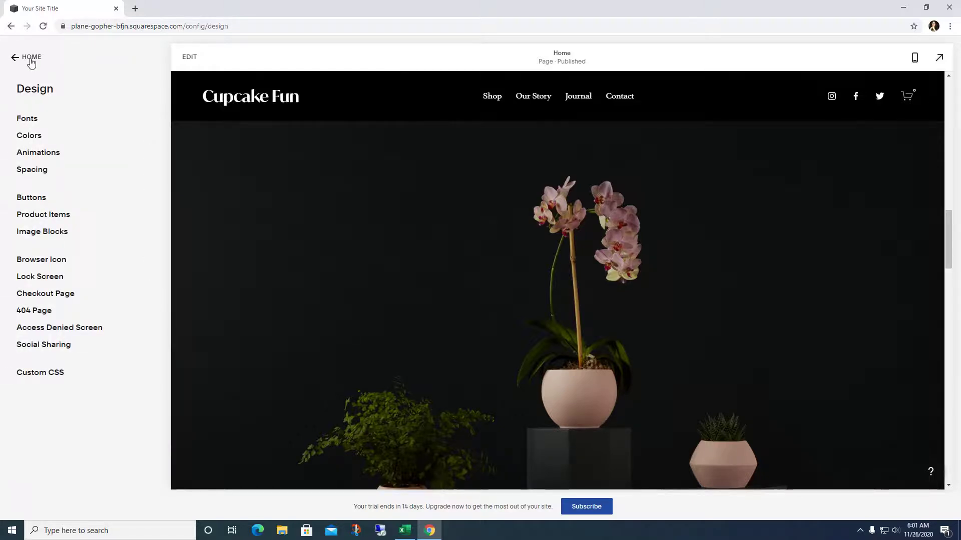
left_click(30, 62)
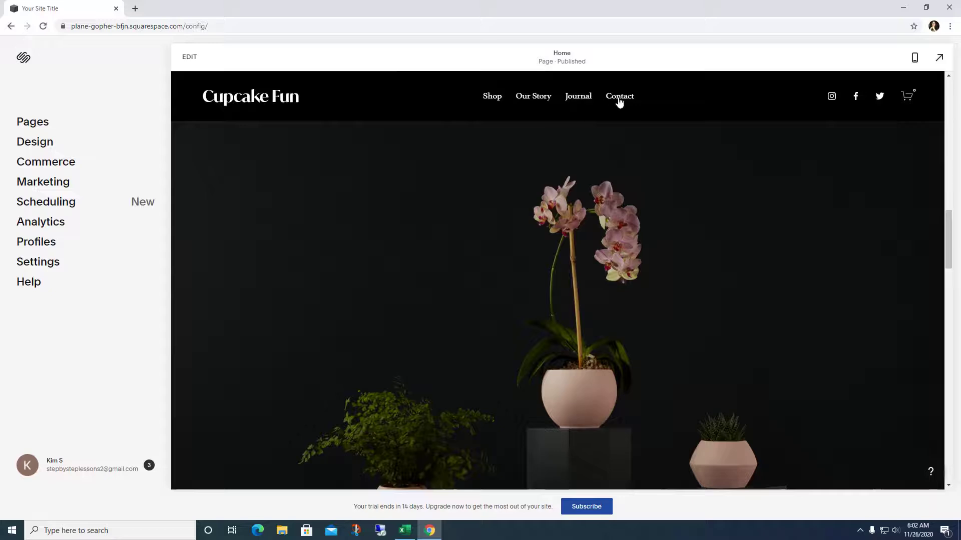
Look over the Journal blog page of the site from its posts down to the footer
left_click(588, 102)
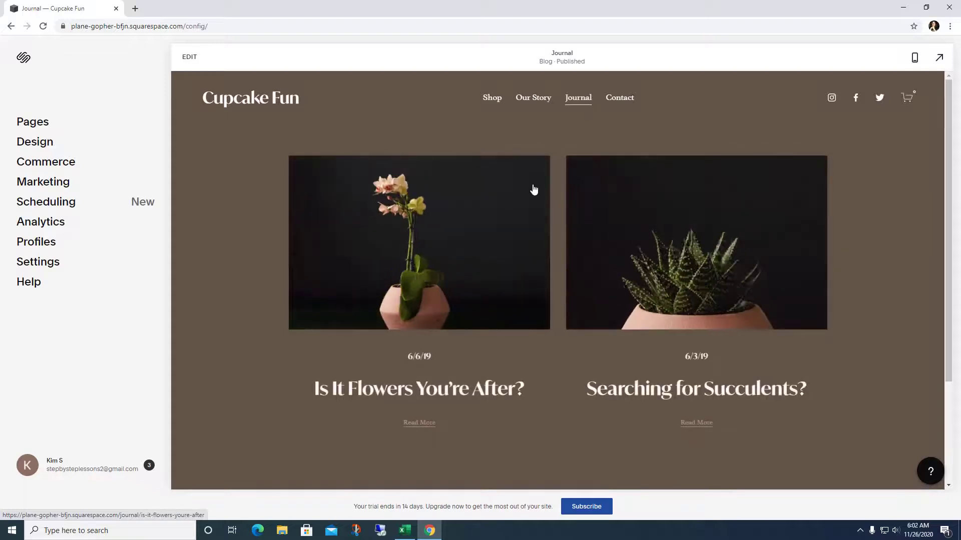
scroll(533, 189, "down", 3)
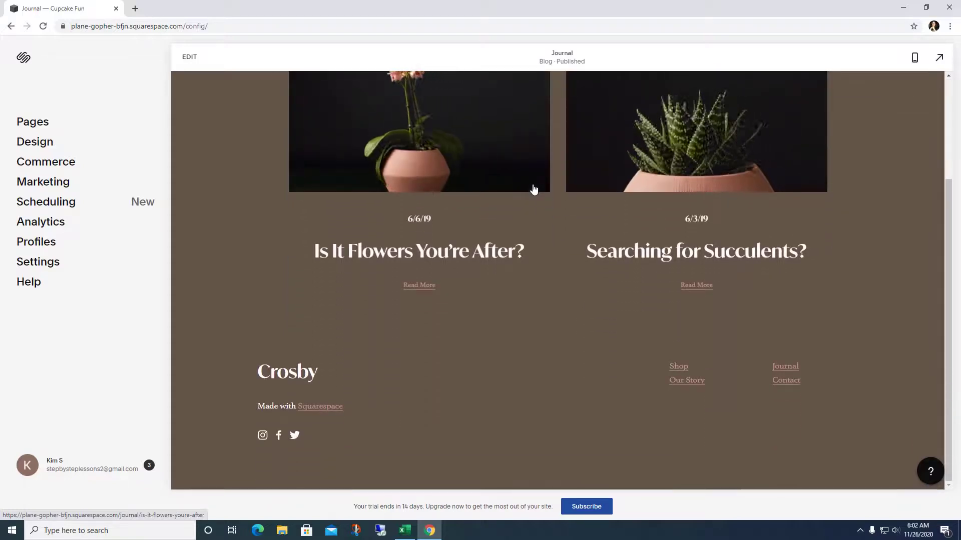
scroll(534, 189, "up", 3)
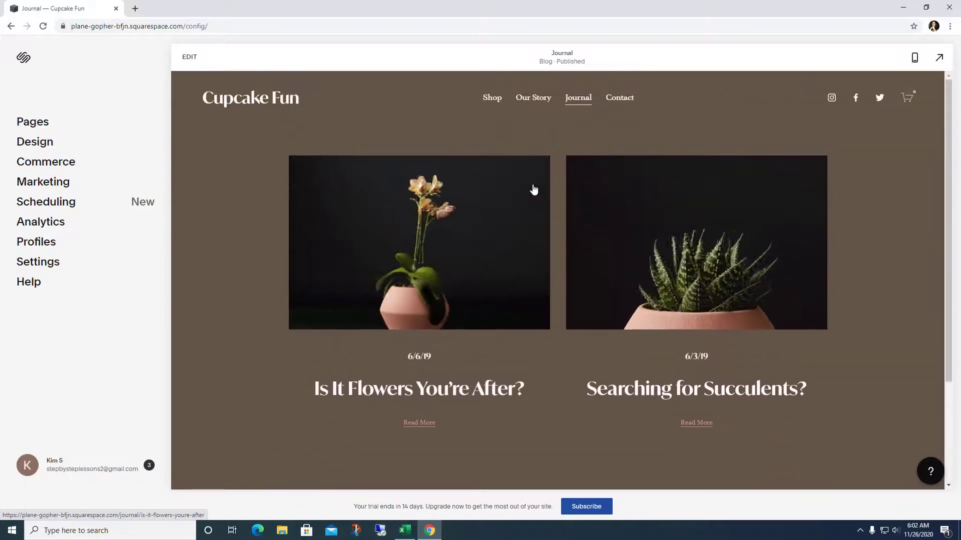
View the Our Story page and examine its banner and the large placeholder paragraph below
left_click(521, 99)
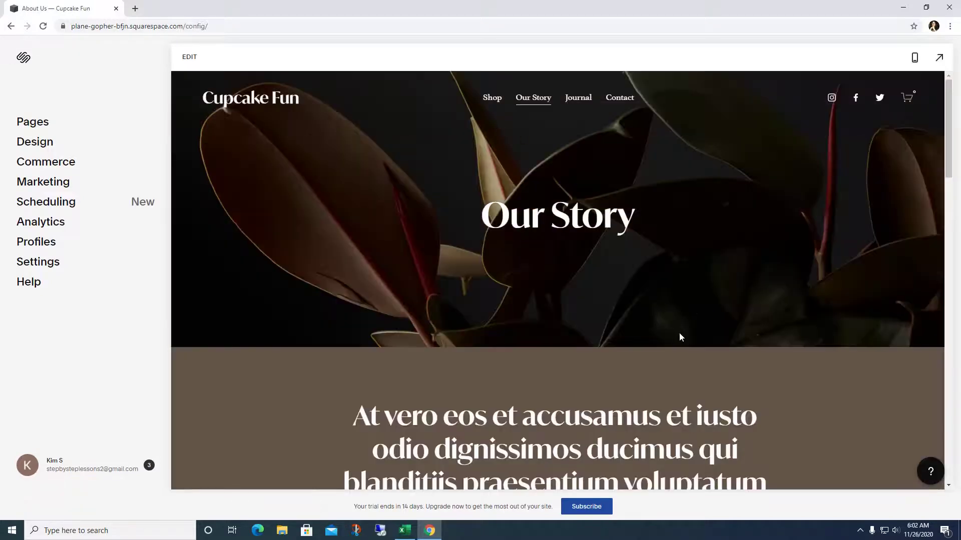
scroll(679, 333, "down", 5)
scroll(680, 334, "up", 3)
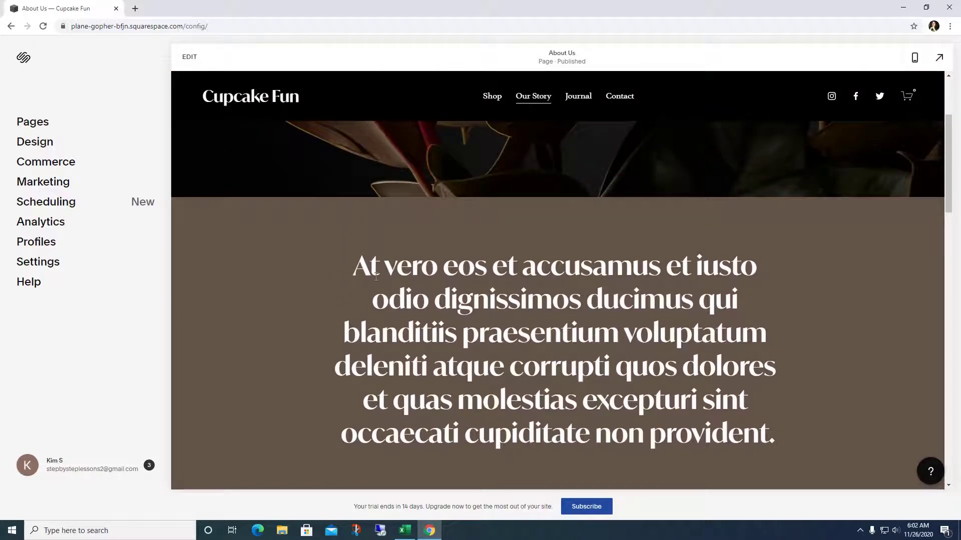
left_click_drag(359, 270, 745, 434)
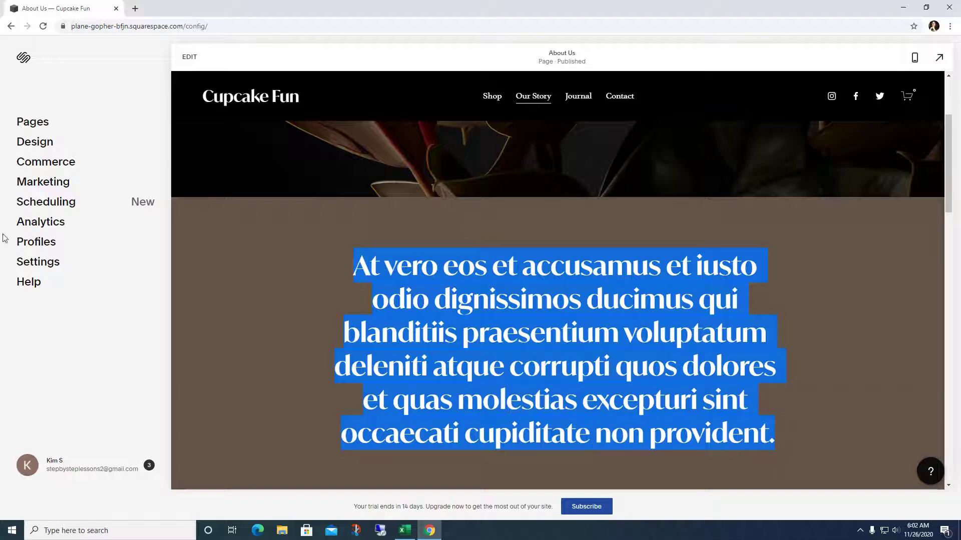
scroll(176, 268, "down", 3)
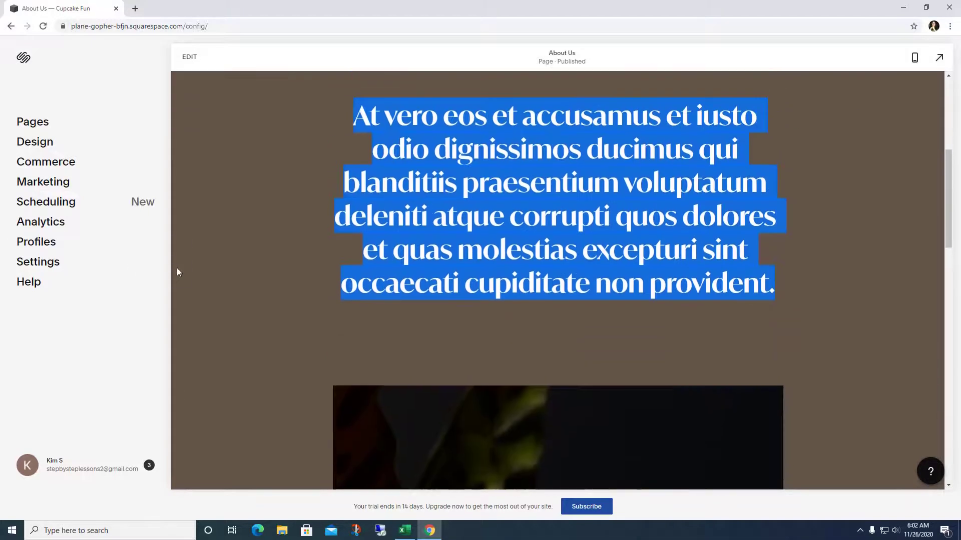
scroll(200, 258, "up", 4)
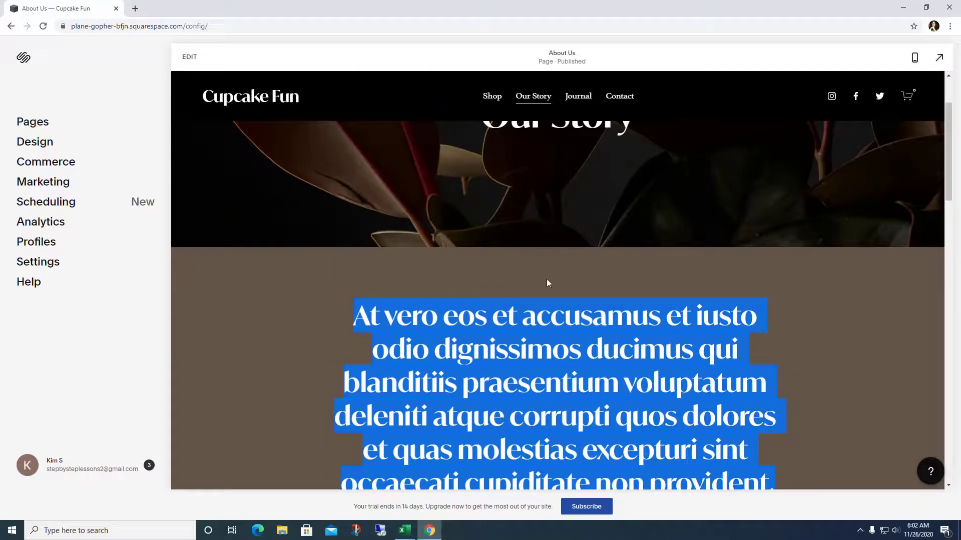
Start editing the About Us page and replace the banner heading with "How we started"
left_click(186, 60)
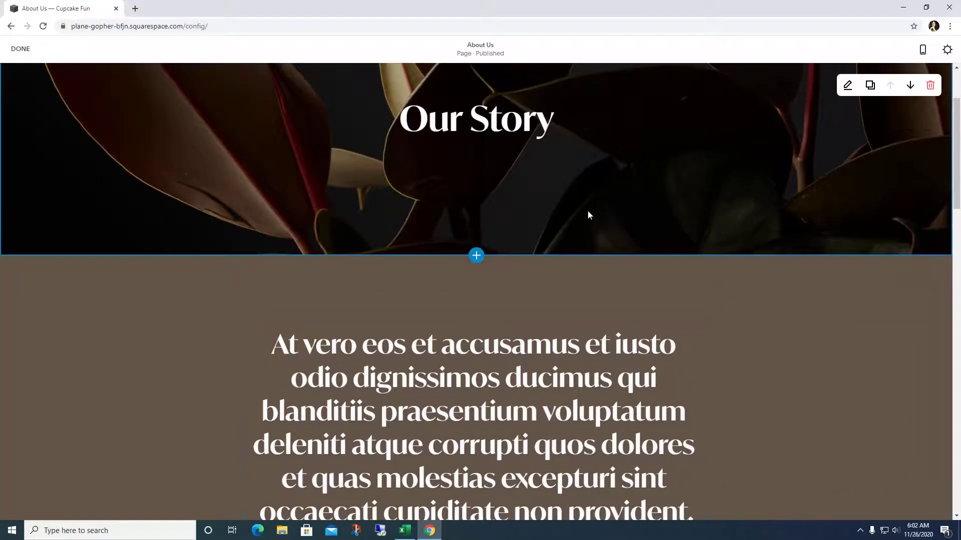
left_click(551, 125)
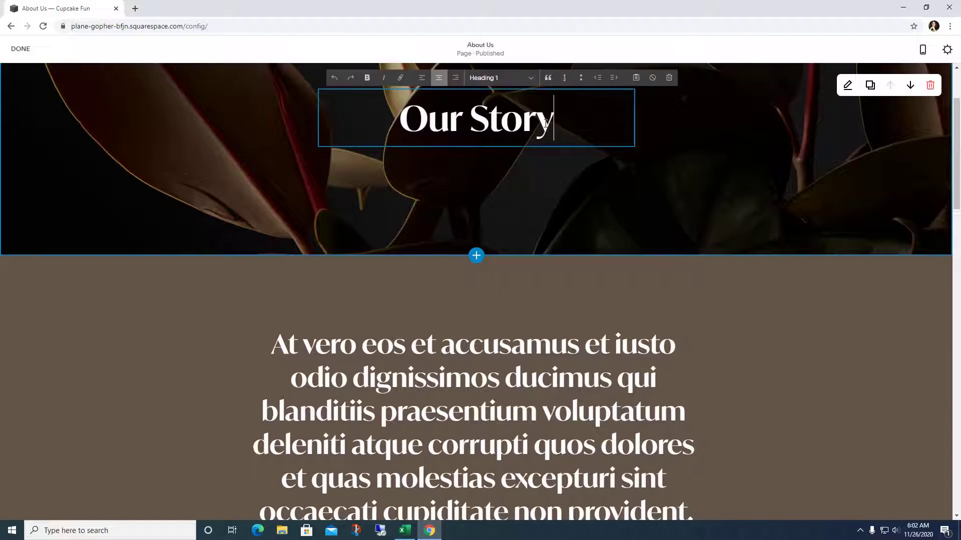
left_click_drag(545, 123, 406, 116)
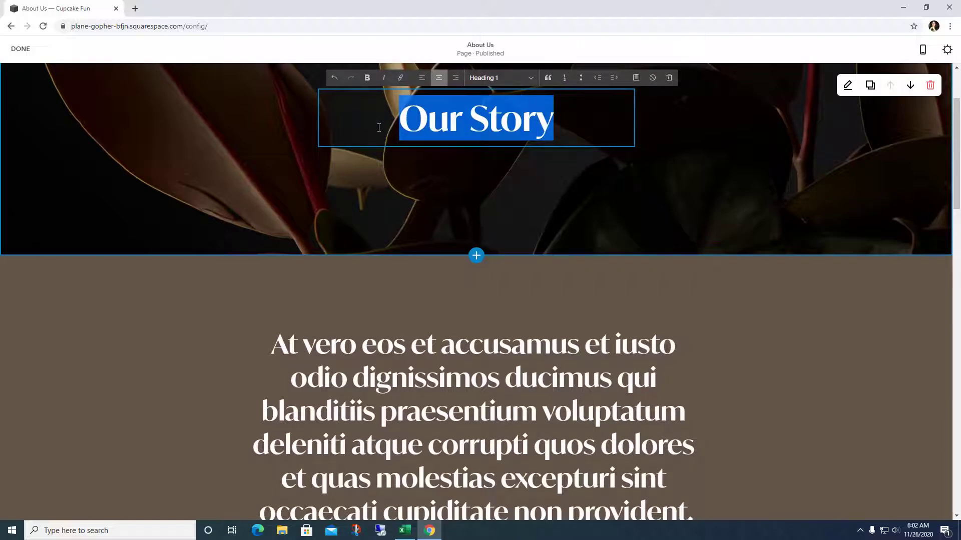
type("How ")
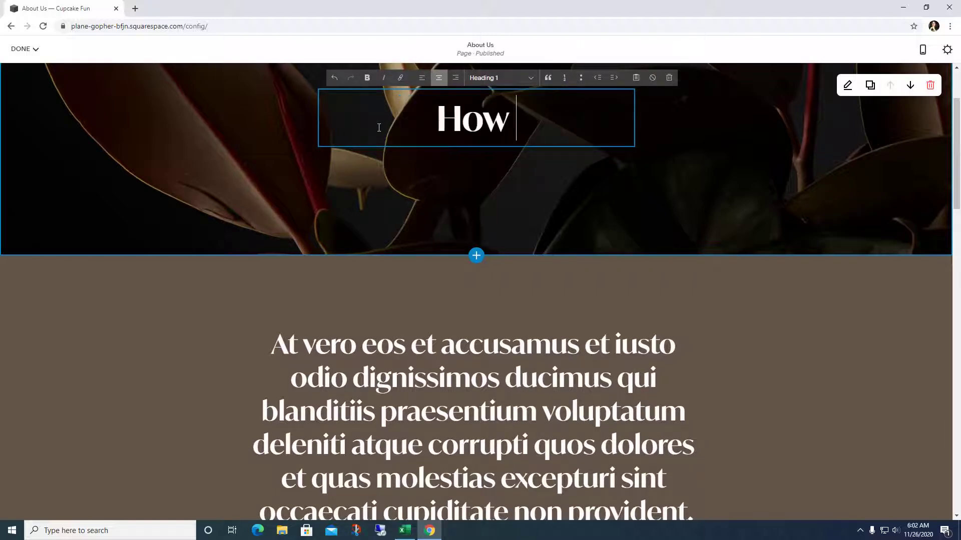
type("we started")
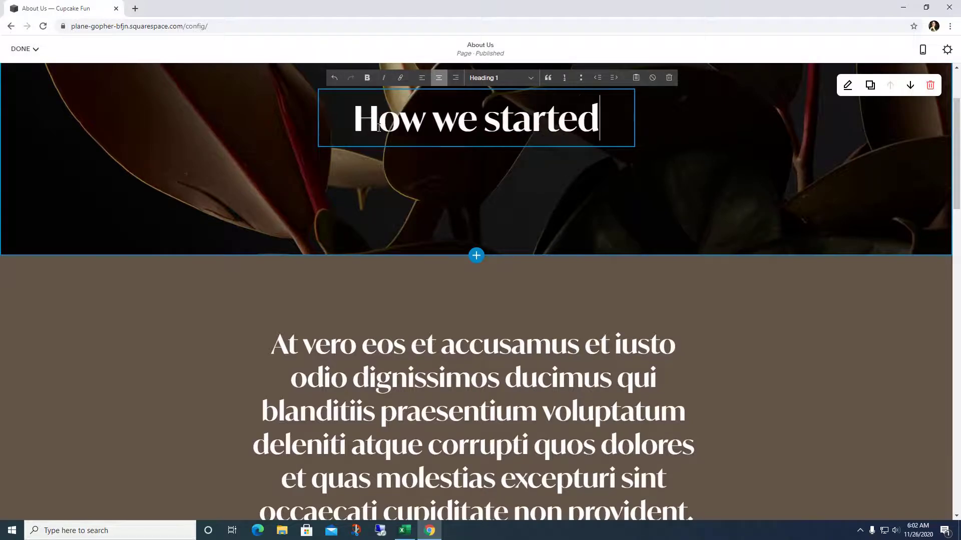
Replace the large placeholder paragraph below the banner with "We love cupcakes and enjoy making them for people."
left_click(265, 348)
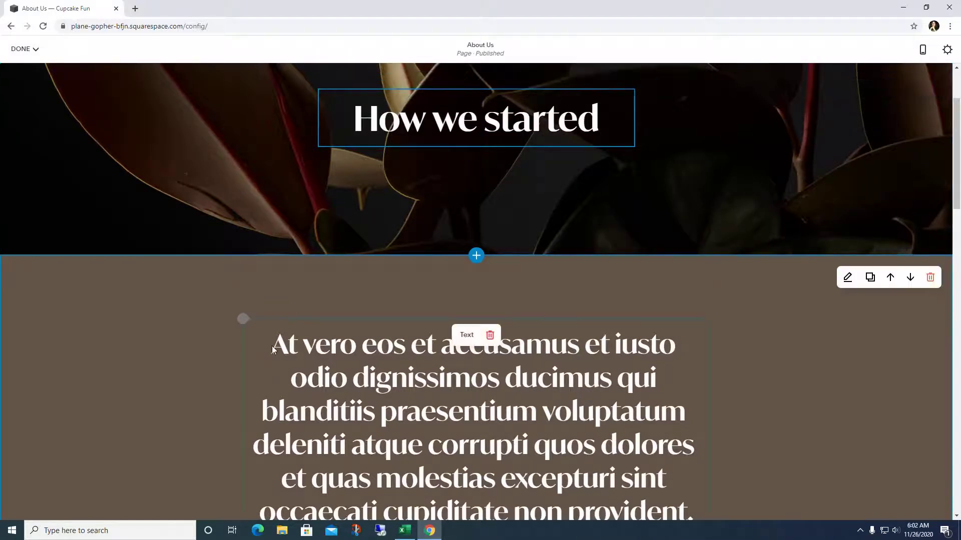
left_click_drag(275, 346, 649, 78)
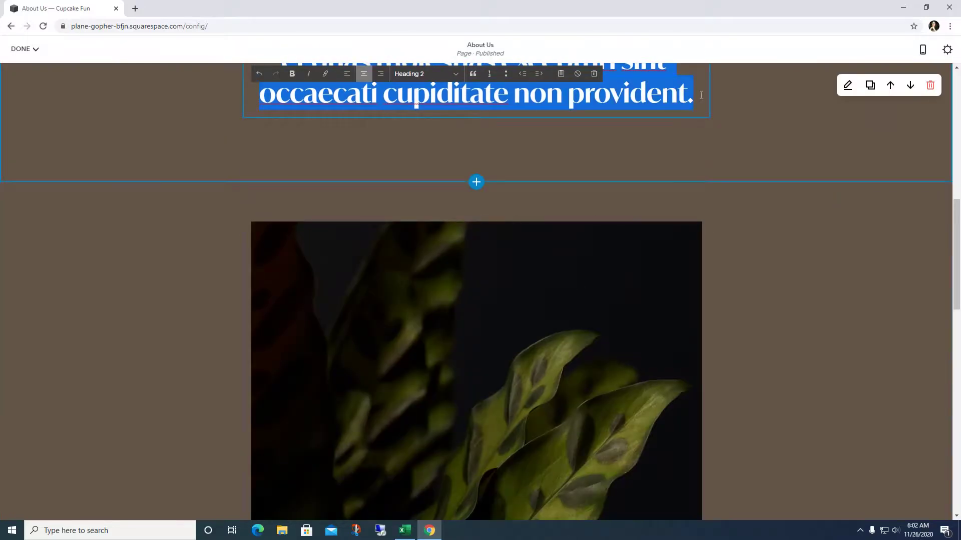
type("We love cu")
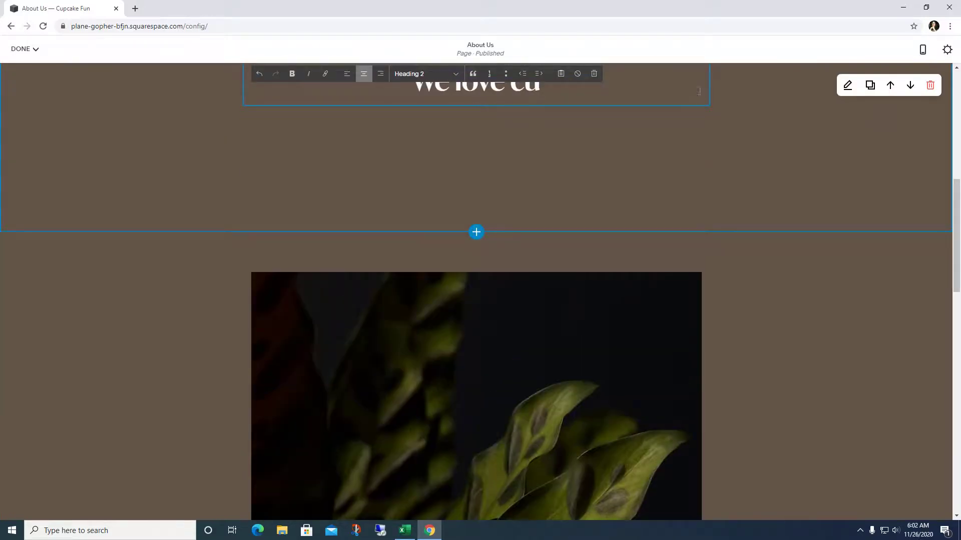
scroll(737, 112, "up", 3)
type("pc")
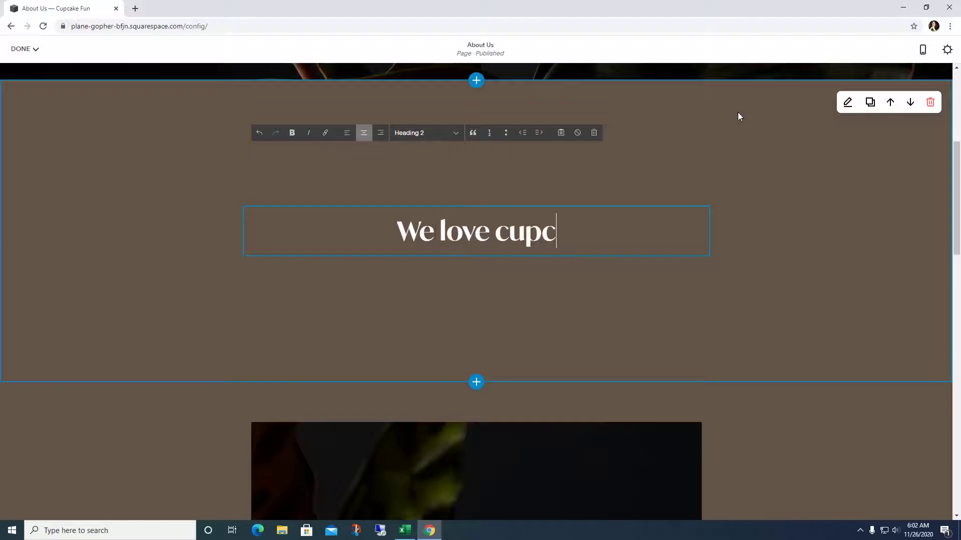
type("akes and enj")
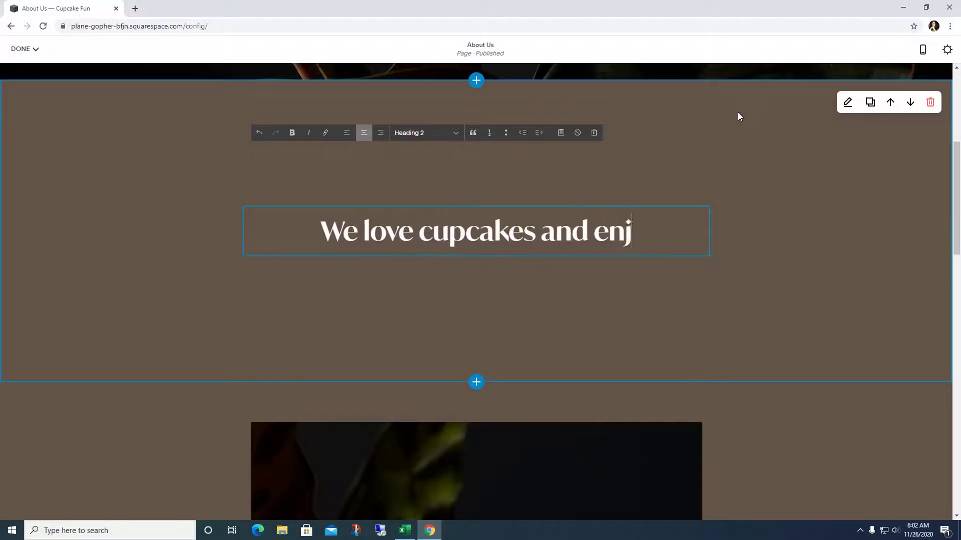
type("oy making them for people.")
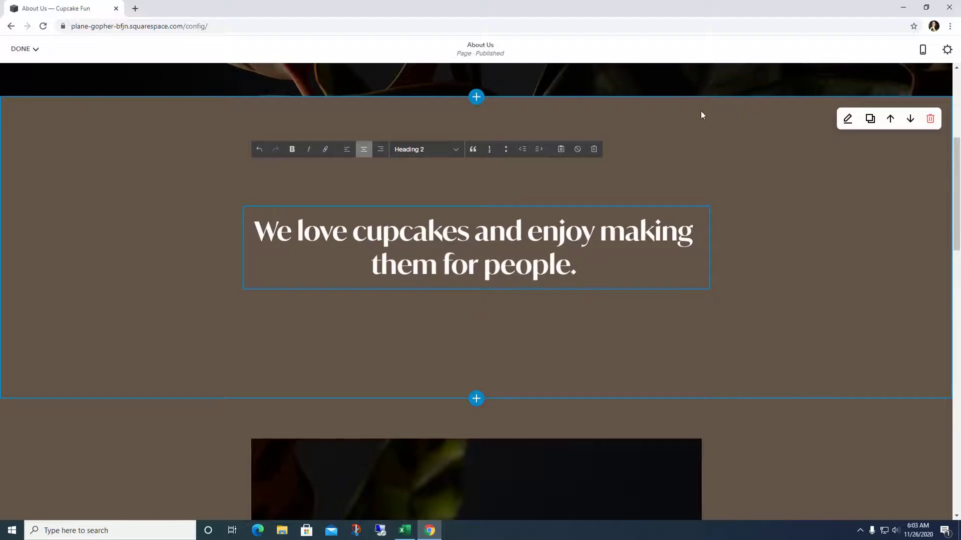
Open the leaf photo below the paragraph in the image editor, then leave and discard all unsaved page changes
scroll(779, 207, "down", 10)
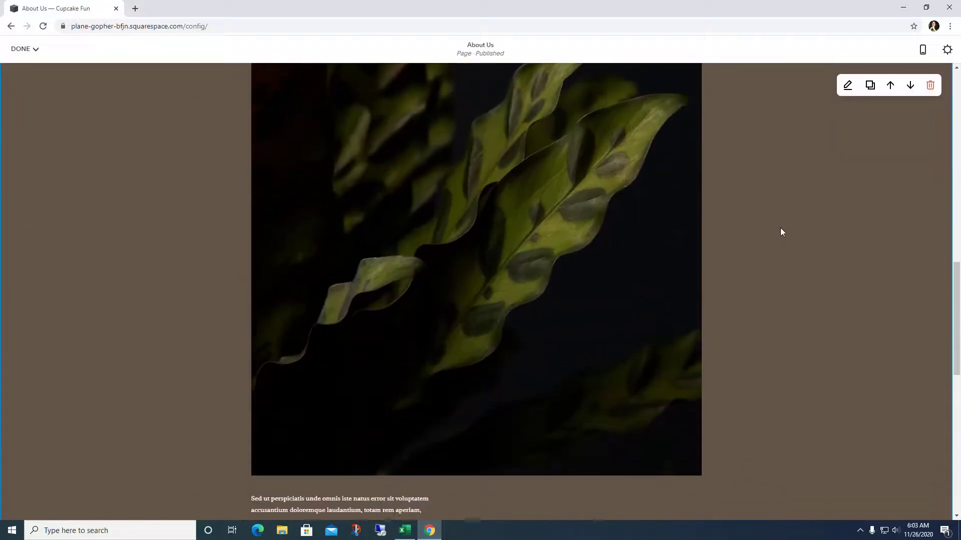
left_click(393, 215)
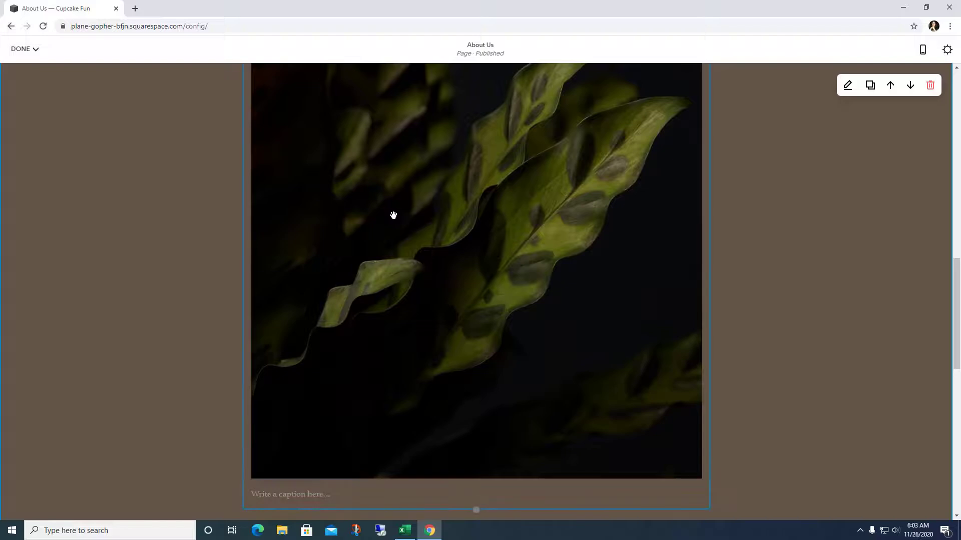
left_click(476, 198)
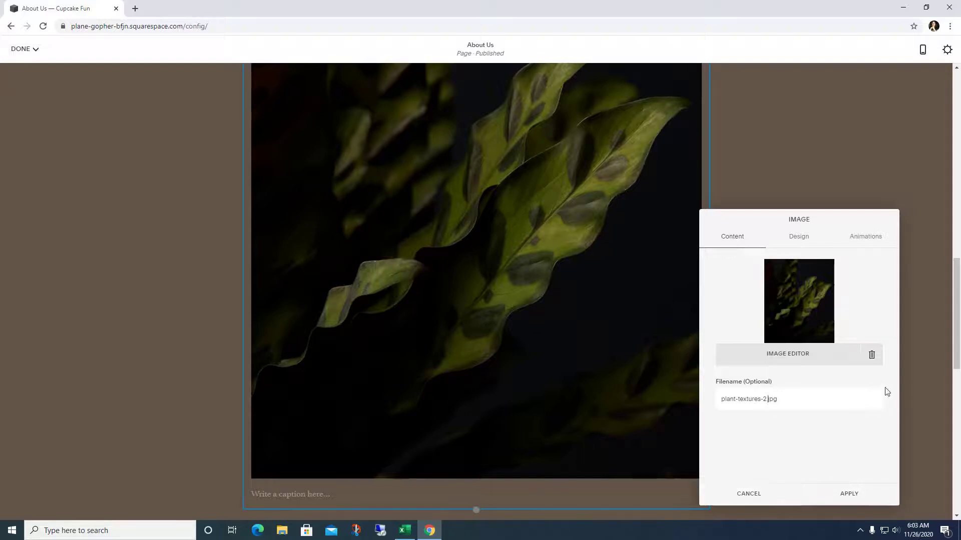
left_click(819, 359)
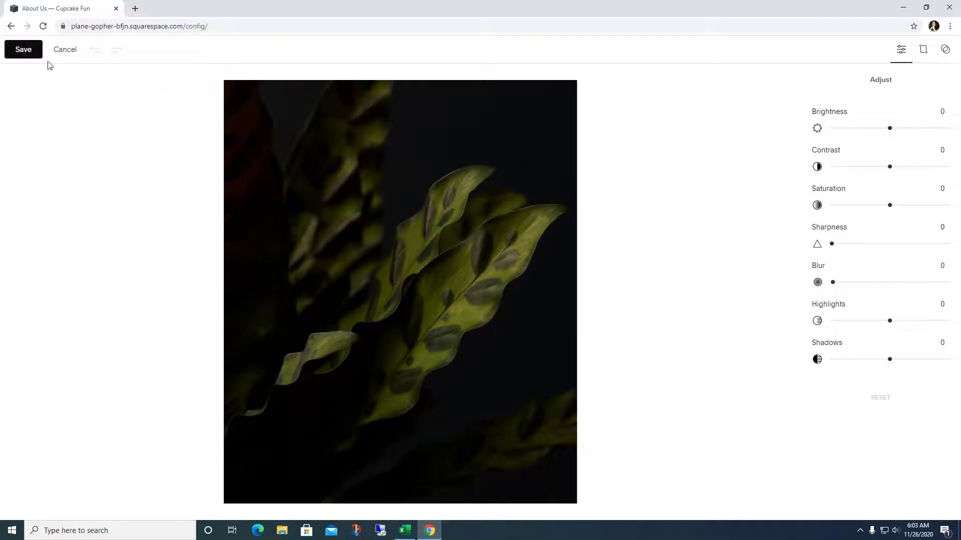
left_click(11, 27)
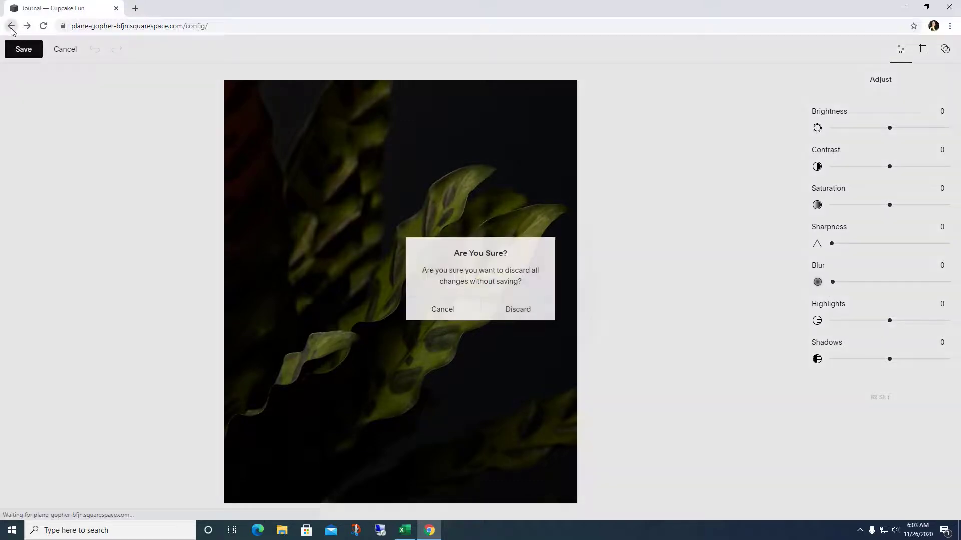
left_click(528, 315)
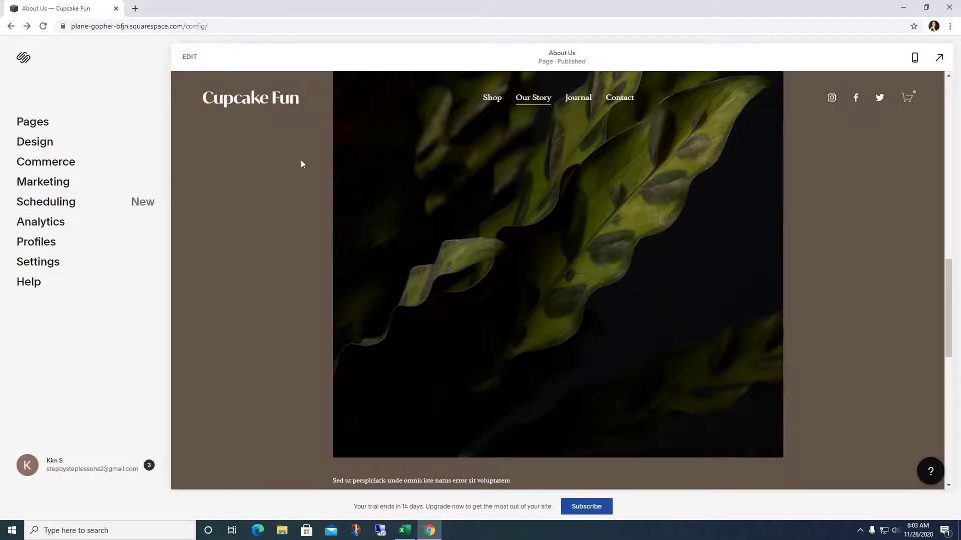
Look through the caption and body text sections further down the Our Story page
scroll(288, 161, "down", 2)
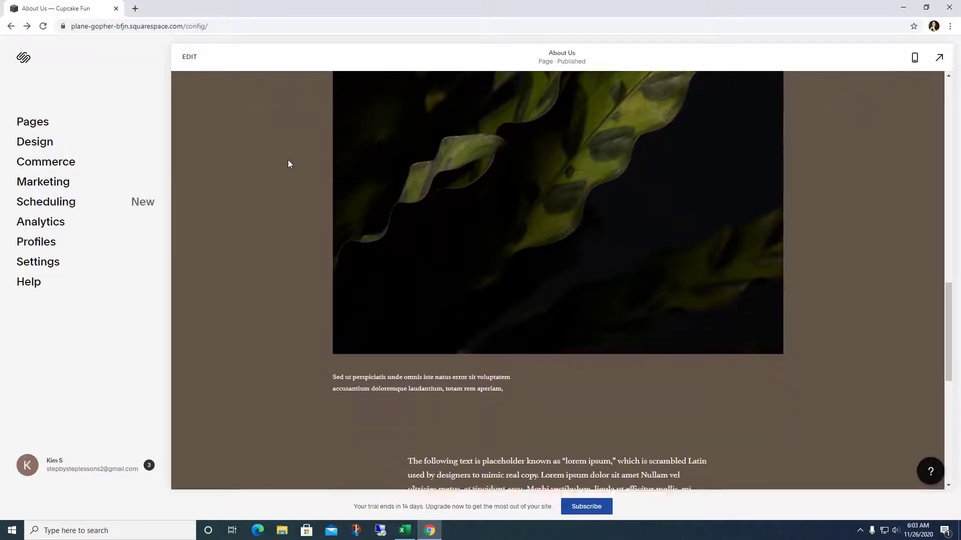
scroll(288, 163, "down", 6)
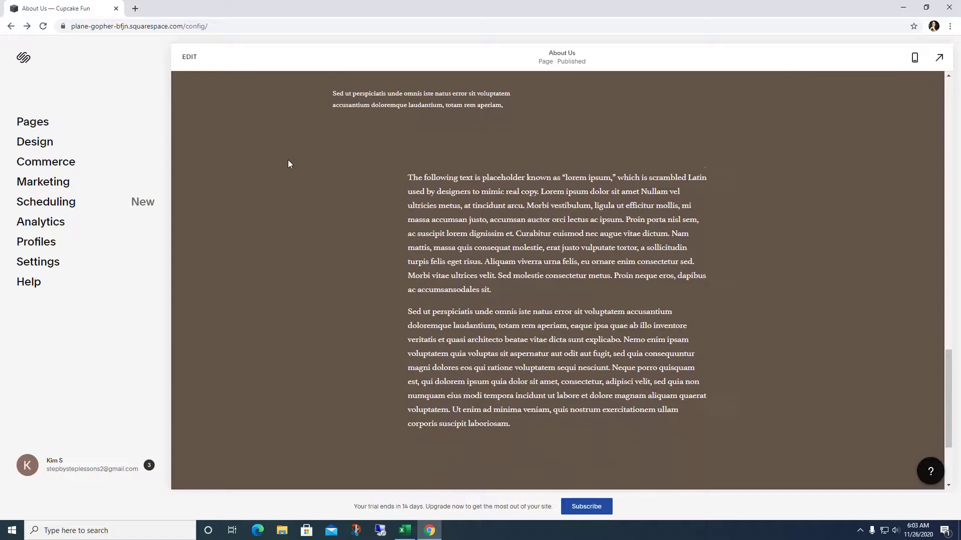
scroll(287, 160, "up", 10)
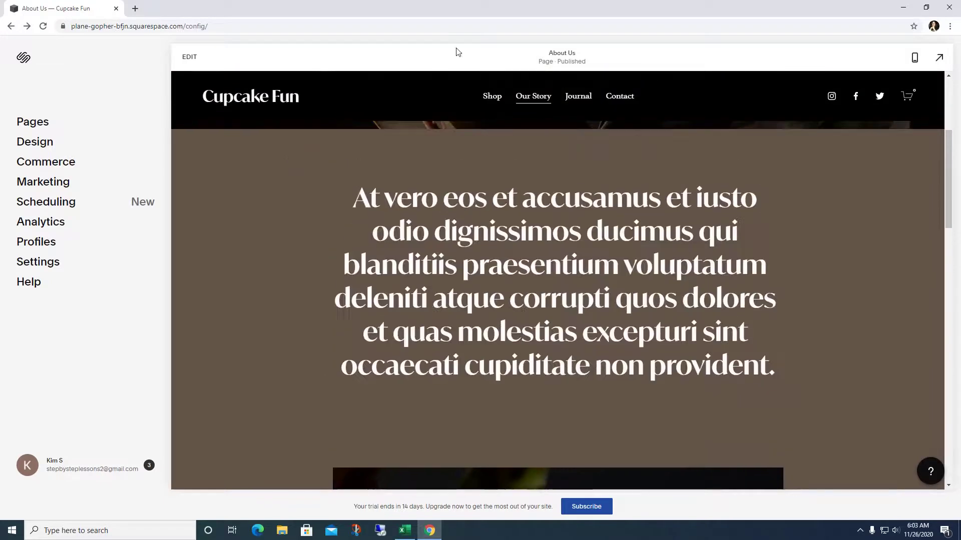
Browse the Shop page and examine the product page of the Lily plant
left_click(485, 102)
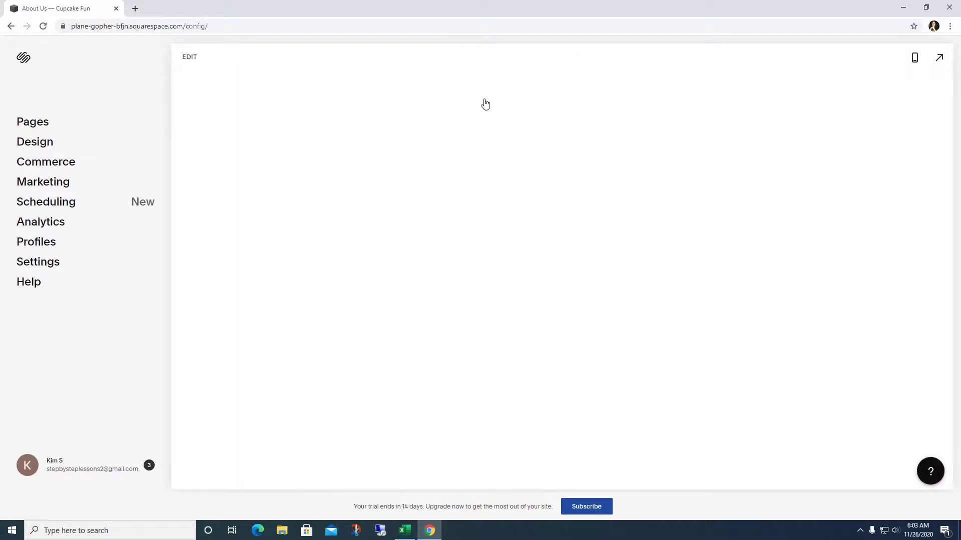
scroll(295, 225, "down", 3)
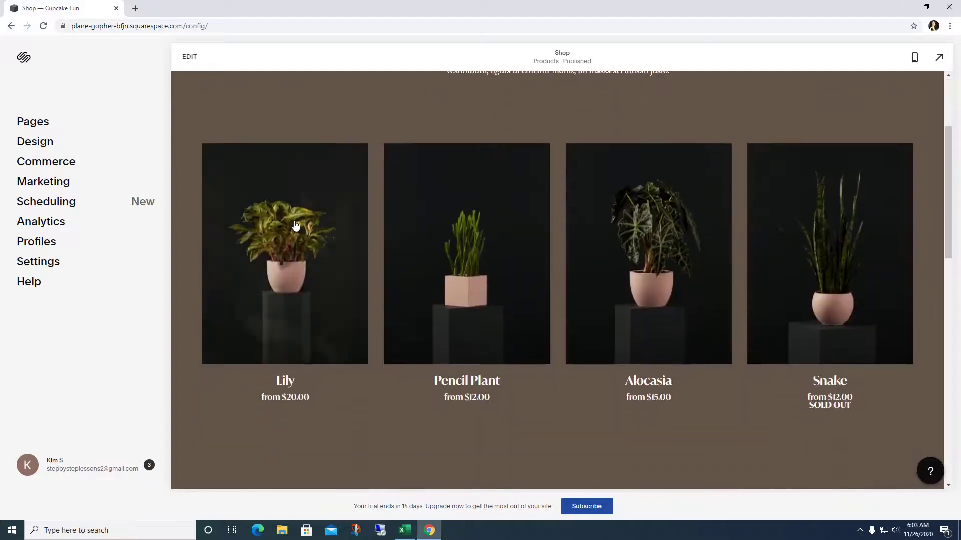
left_click(280, 262)
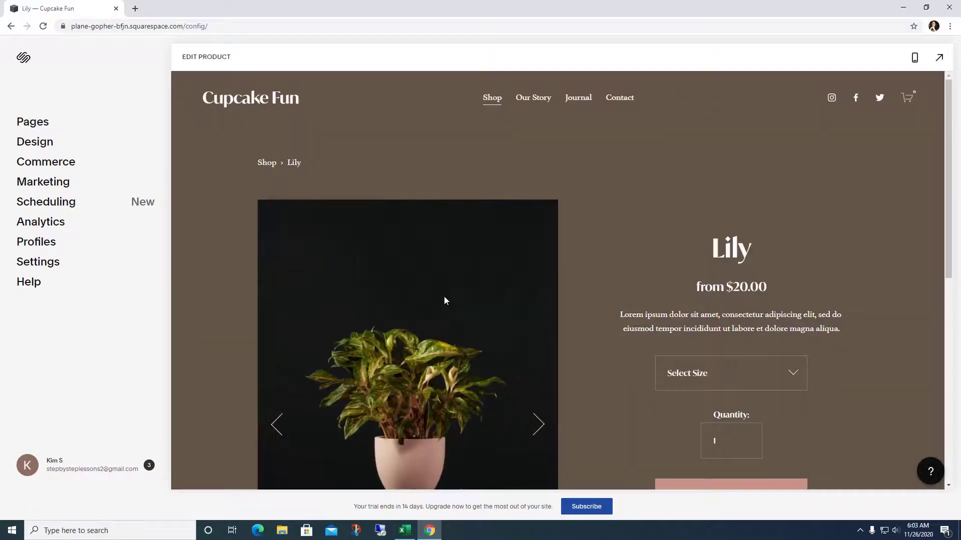
scroll(444, 300, "down", 3)
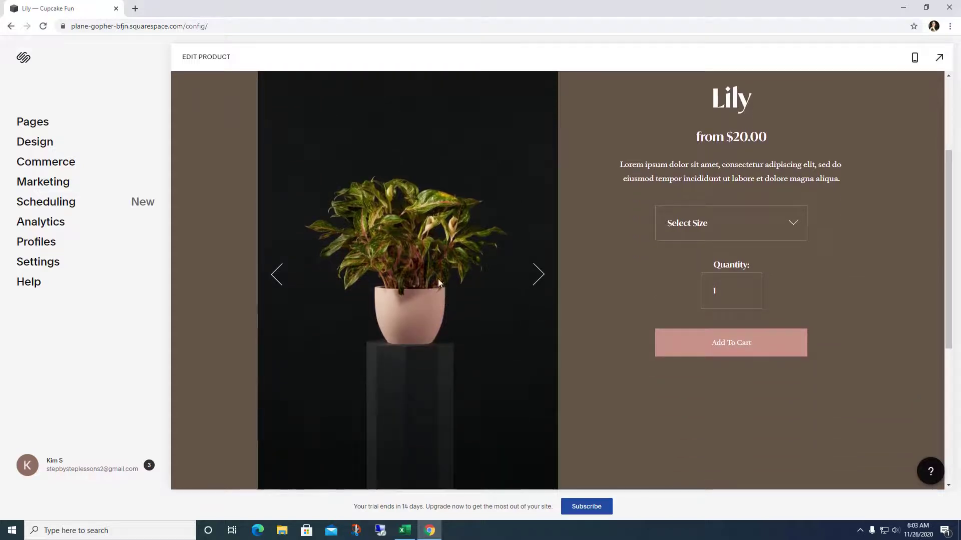
Examine the Lily product page from its image, title and price down to the footer, and check the options for its image
scroll(433, 221, "up", 3)
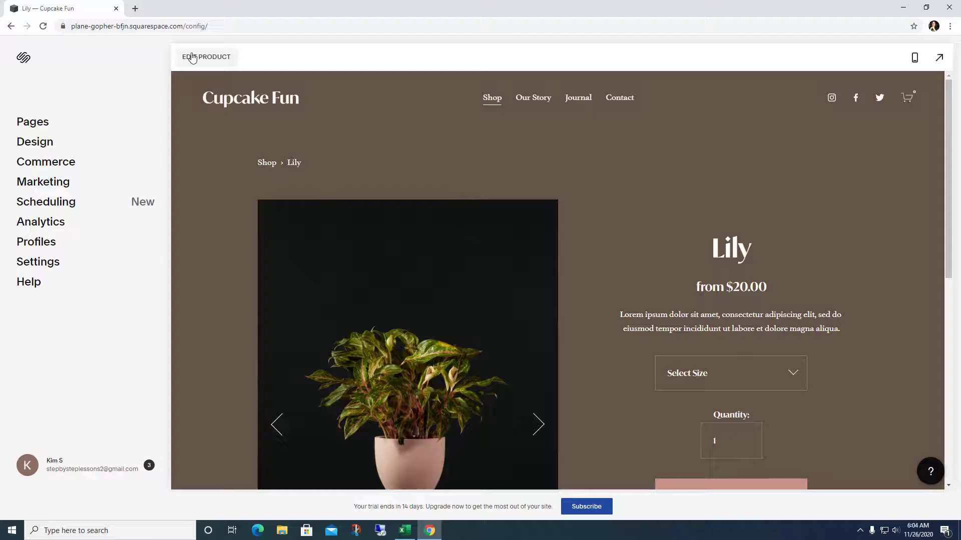
scroll(623, 134, "down", 7)
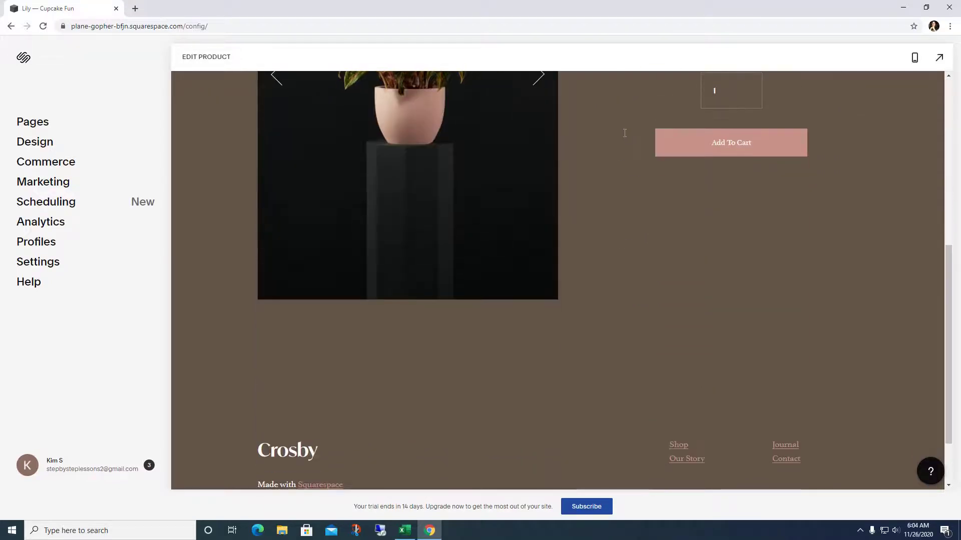
scroll(624, 133, "down", 2)
scroll(623, 134, "up", 8)
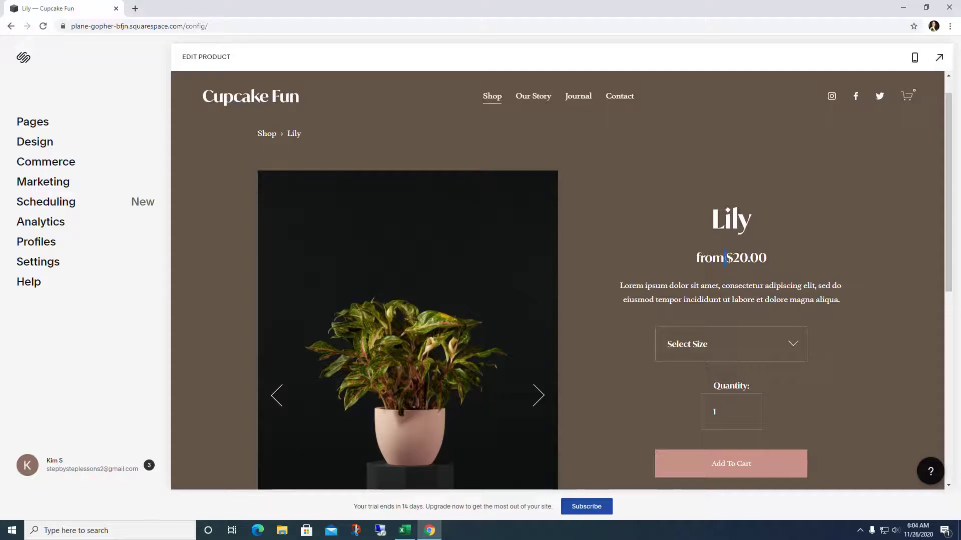
left_click(691, 254)
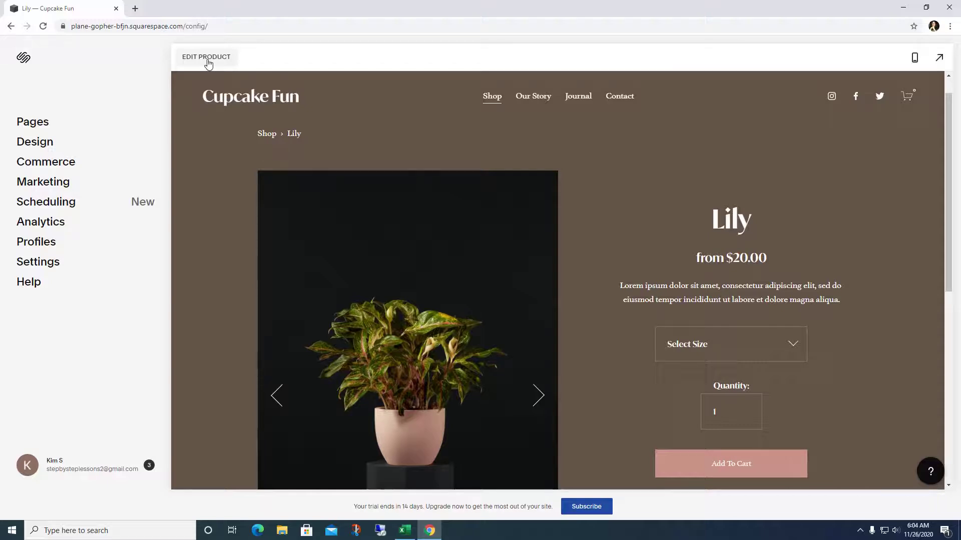
right_click(456, 244)
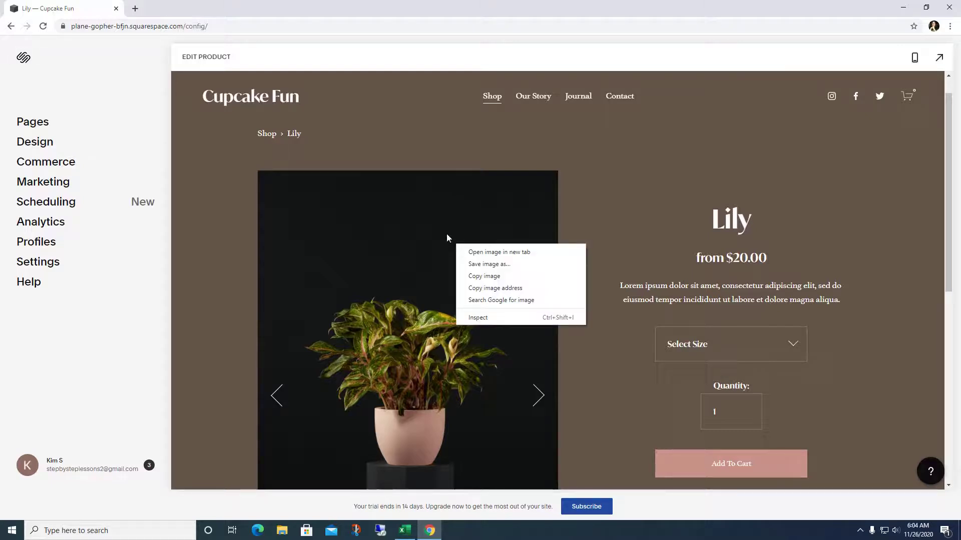
left_click(447, 235)
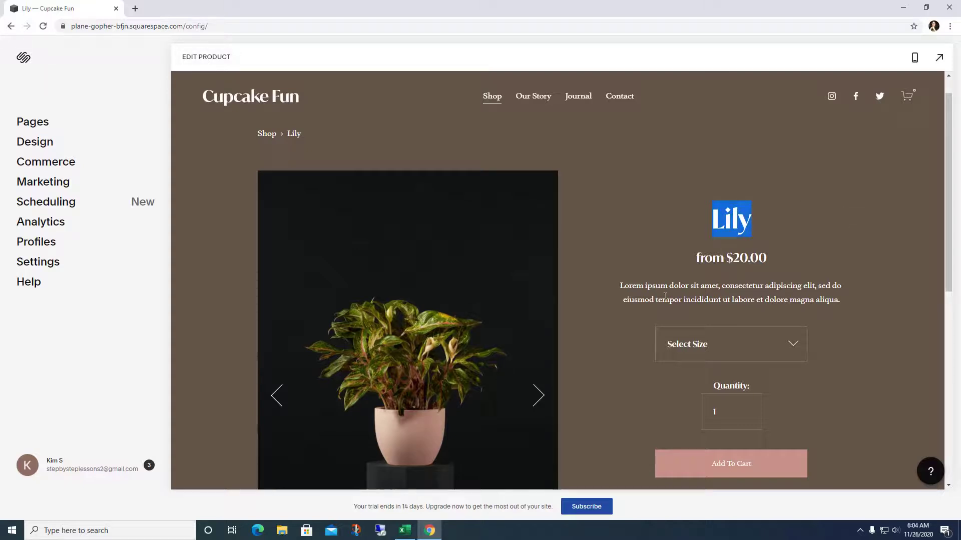
scroll(672, 310, "down", 8)
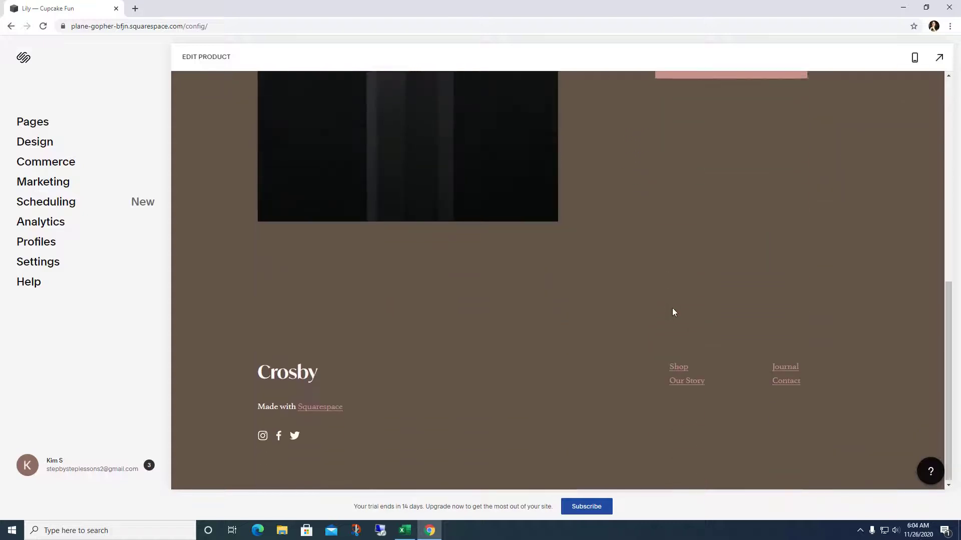
scroll(656, 266, "up", 8)
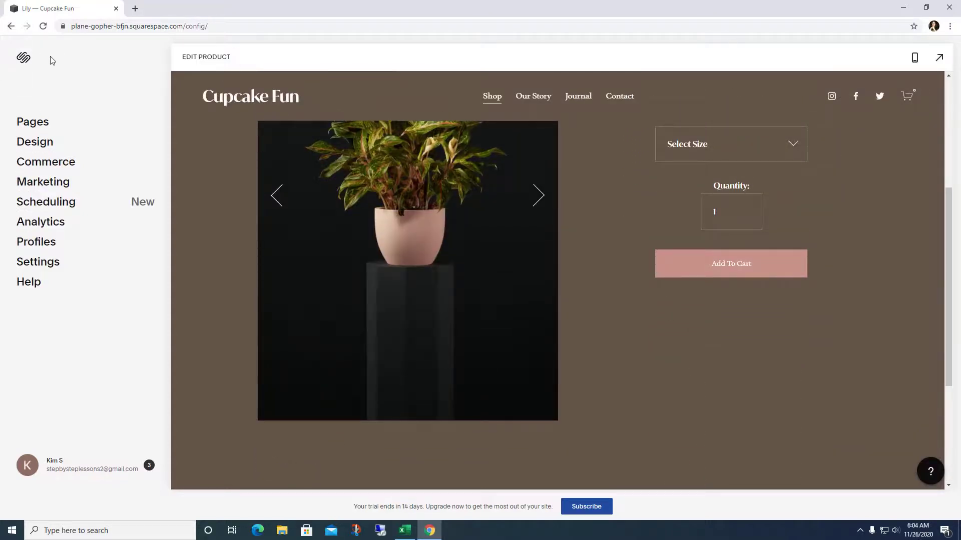
Reopen the Cupcake Fun website from the account dashboard and enter Home page editing through the Lil' Guys product block
left_click(25, 59)
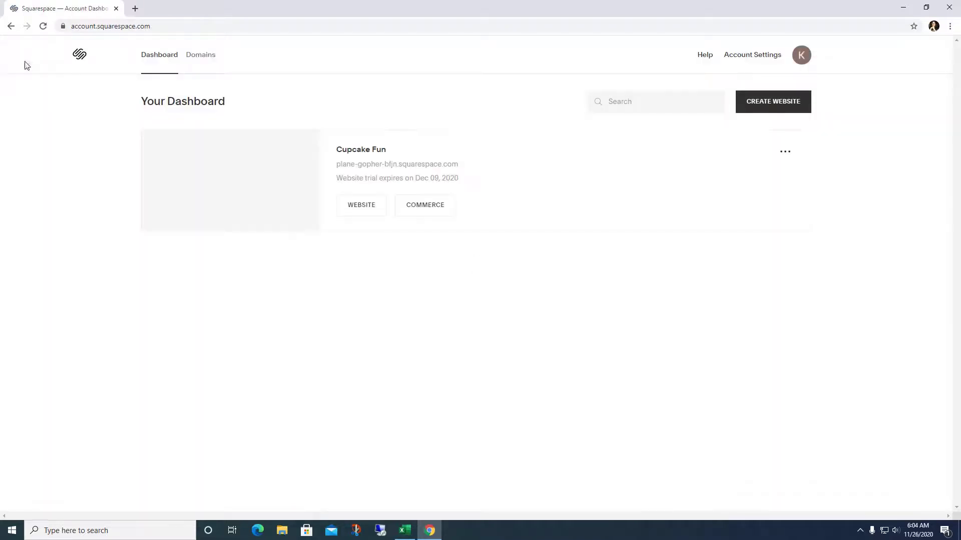
left_click(364, 211)
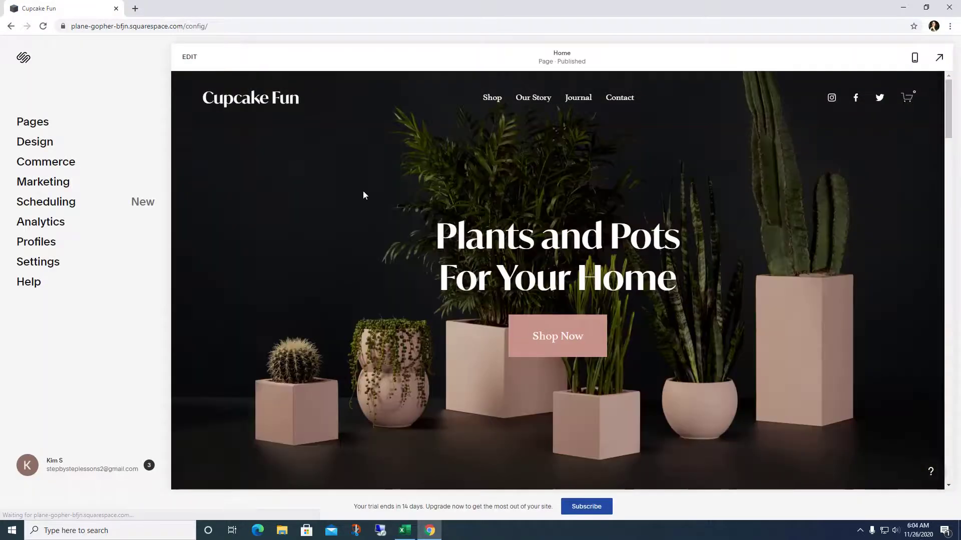
scroll(390, 214, "down", 3)
scroll(389, 214, "down", 8)
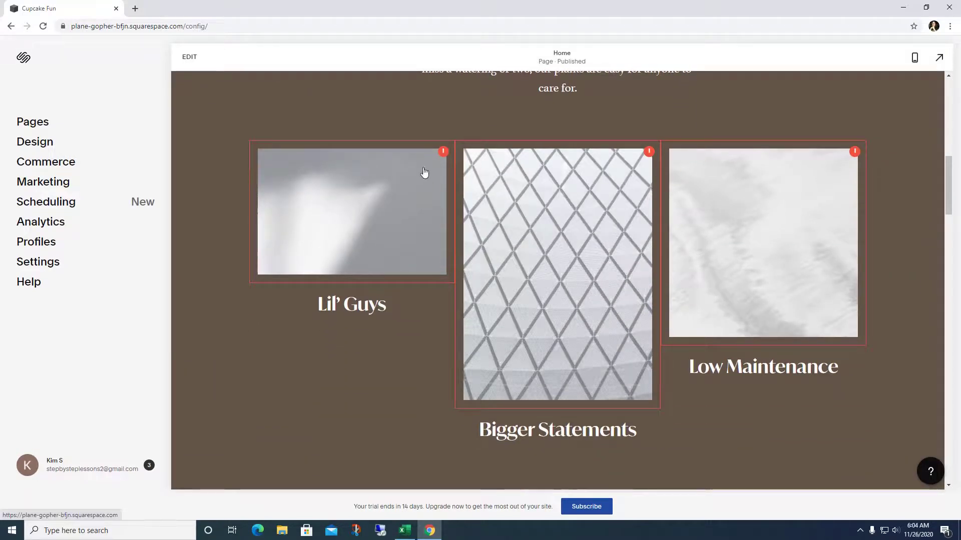
mouse_move(445, 153)
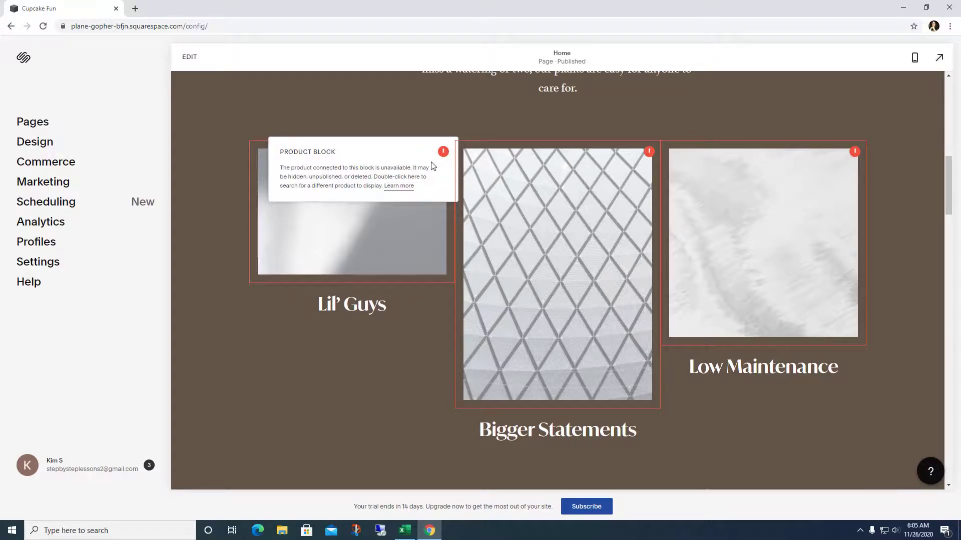
double_click(433, 166)
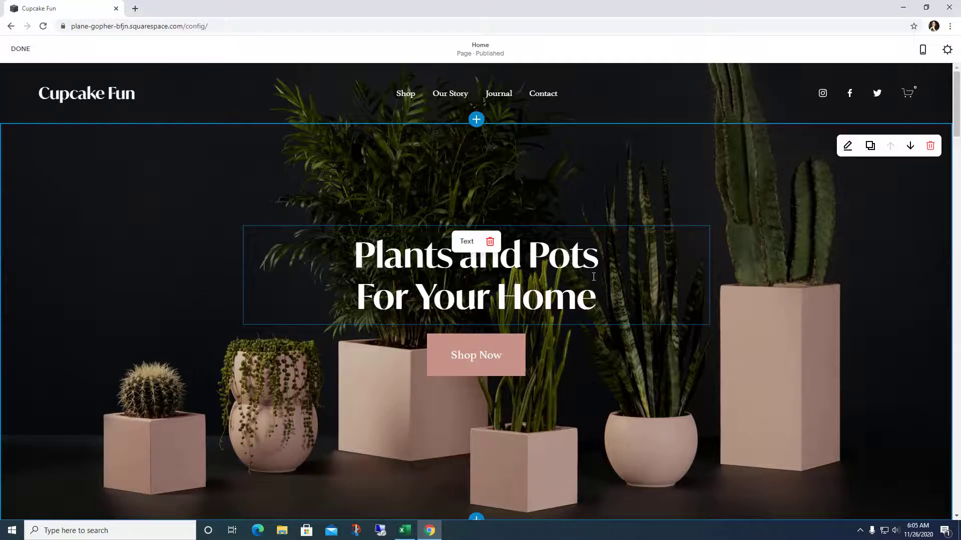
Review the product settings of the Low Maintenance block in the Fan Favorites section, and close them, discarding any changes
scroll(593, 276, "down", 10)
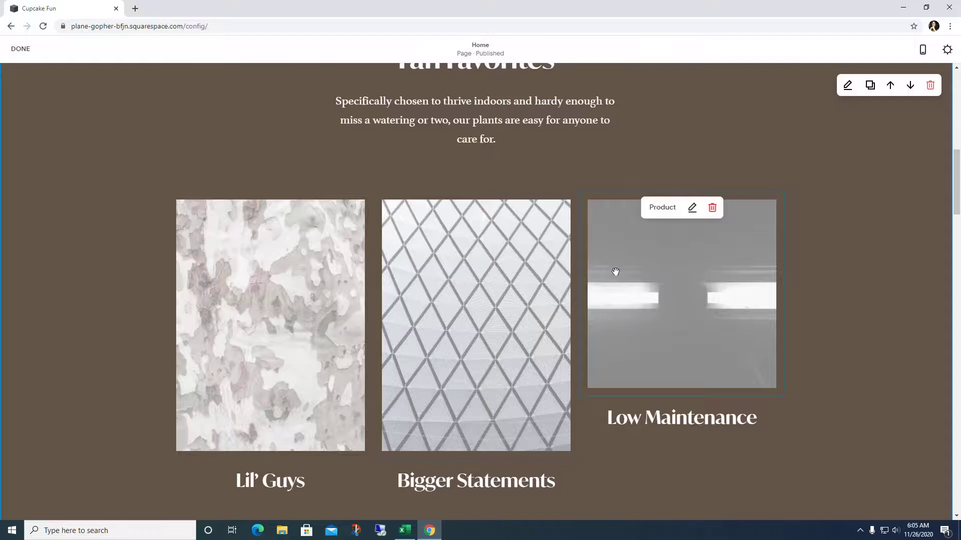
left_click(693, 209)
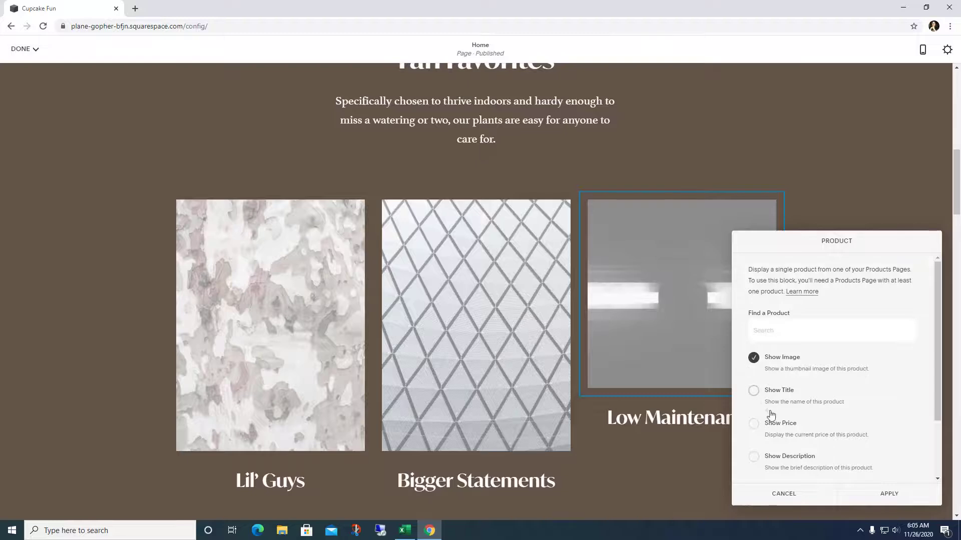
scroll(779, 440, "down", 3)
scroll(763, 325, "up", 3)
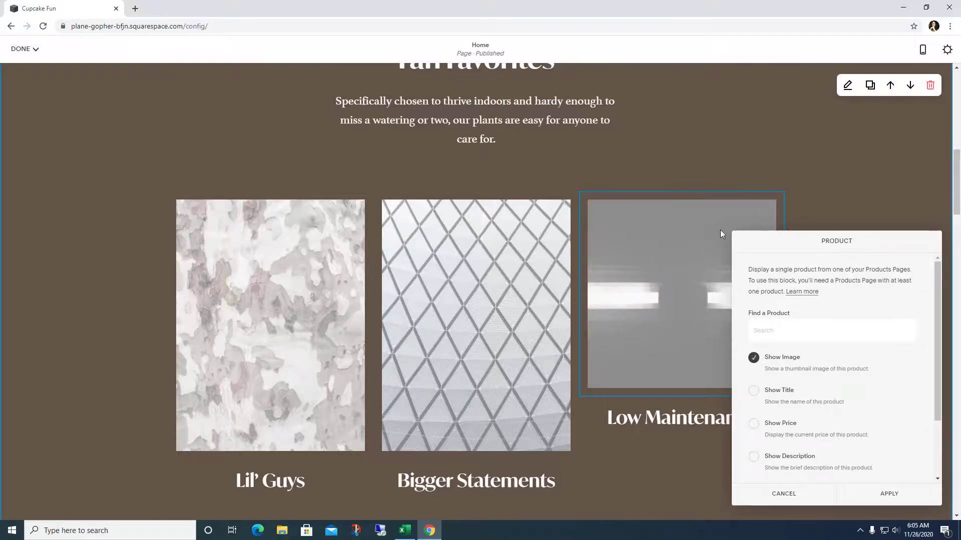
left_click(774, 494)
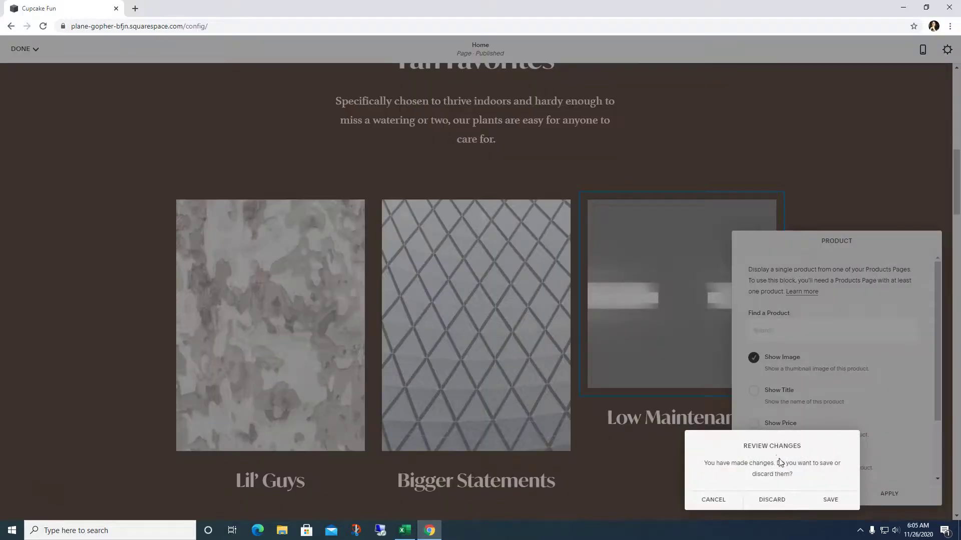
left_click(783, 500)
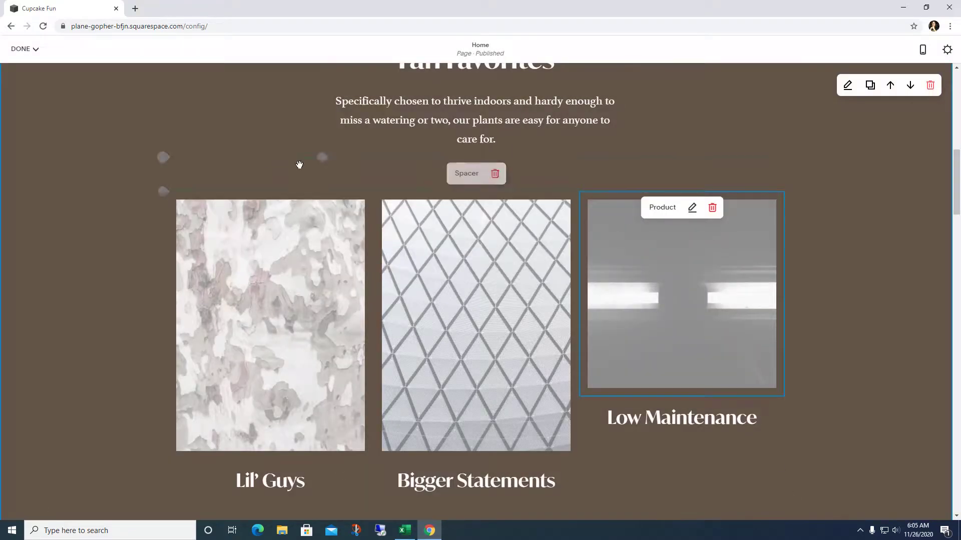
Look through the remaining Home page sections down to the footer and return to the banner
scroll(315, 173, "down", 6)
scroll(316, 173, "down", 15)
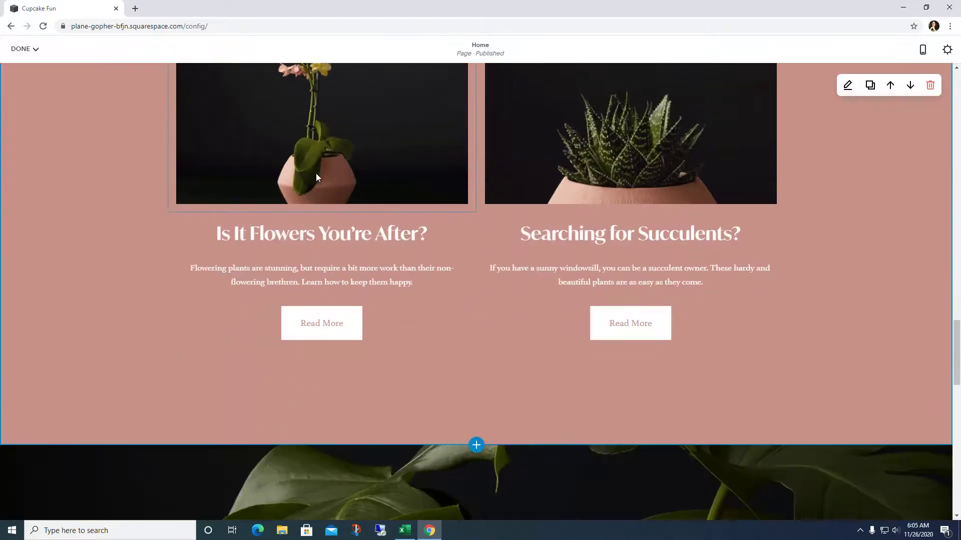
scroll(316, 173, "down", 7)
scroll(316, 175, "down", 9)
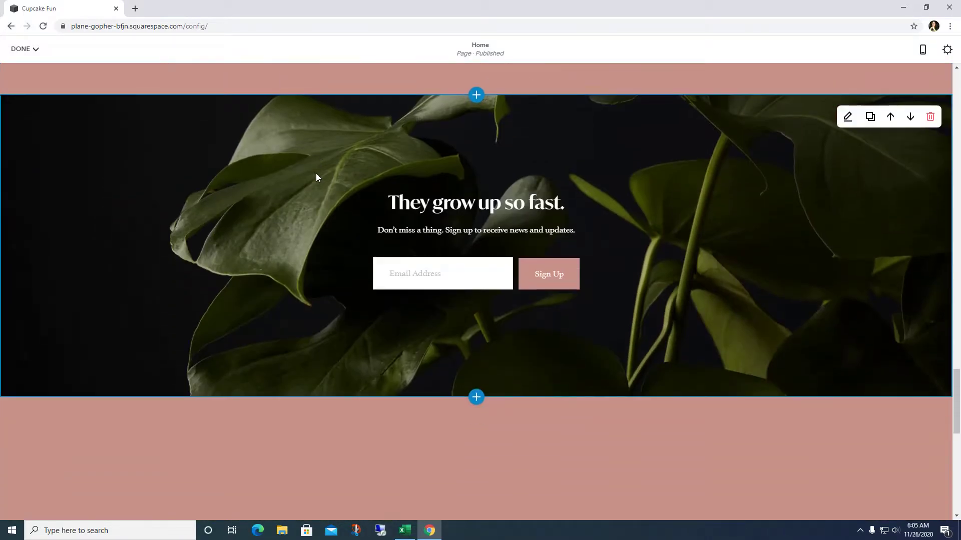
scroll(316, 173, "down", 1)
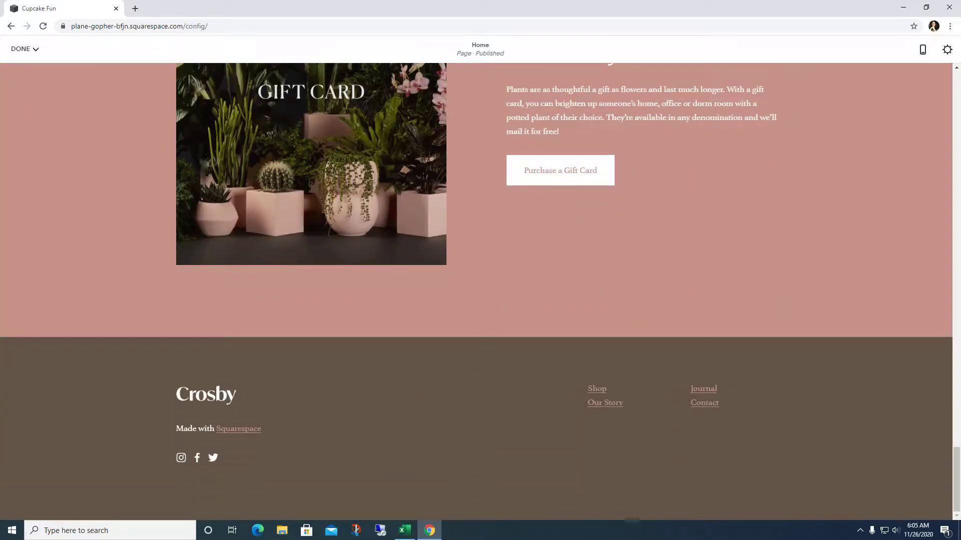
scroll(928, 252, "up", 16)
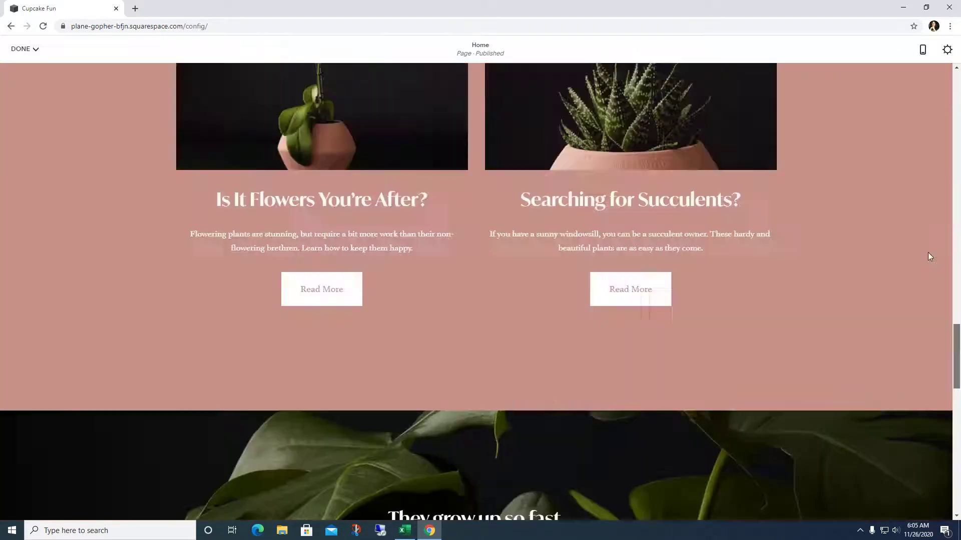
scroll(928, 252, "up", 20)
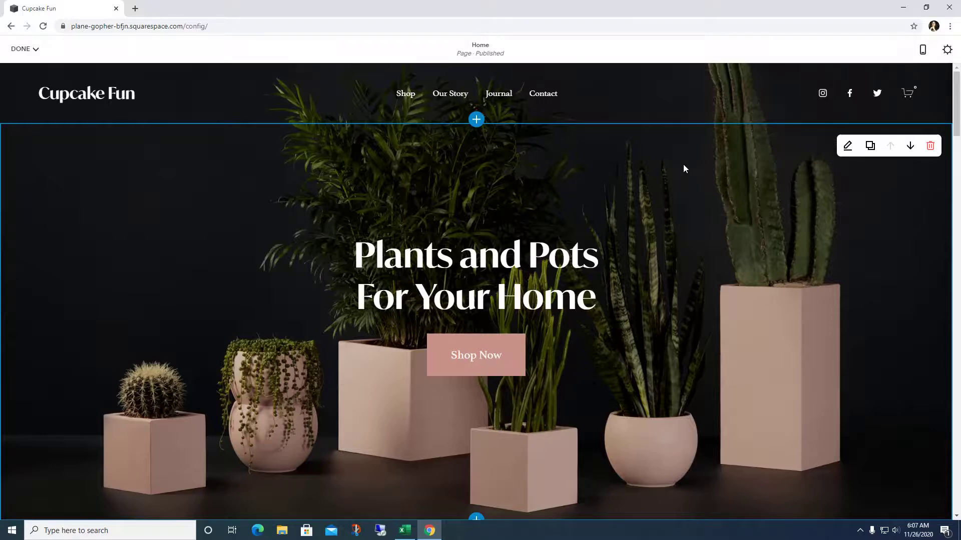
Leave the Home page editor, discarding all unsaved changes, and return to the account dashboard
left_click(11, 25)
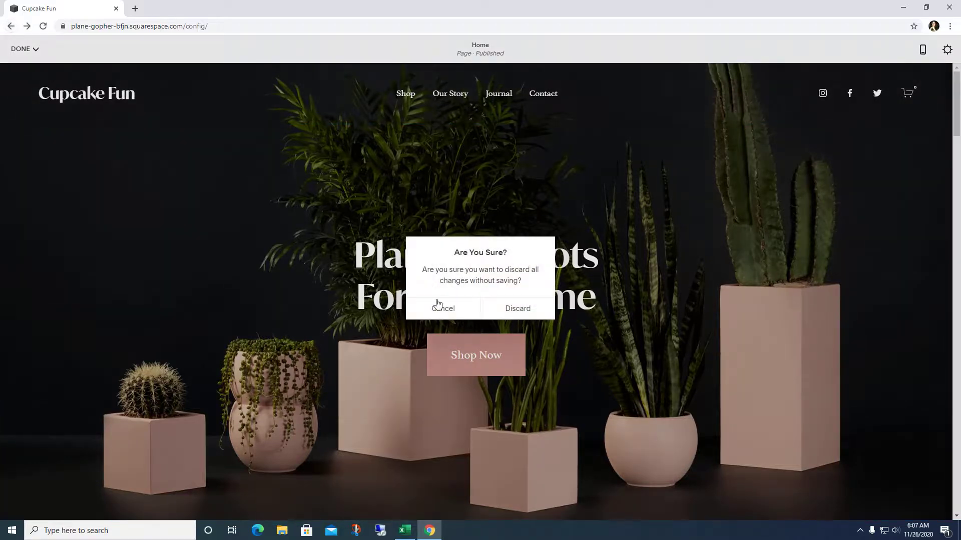
left_click(539, 308)
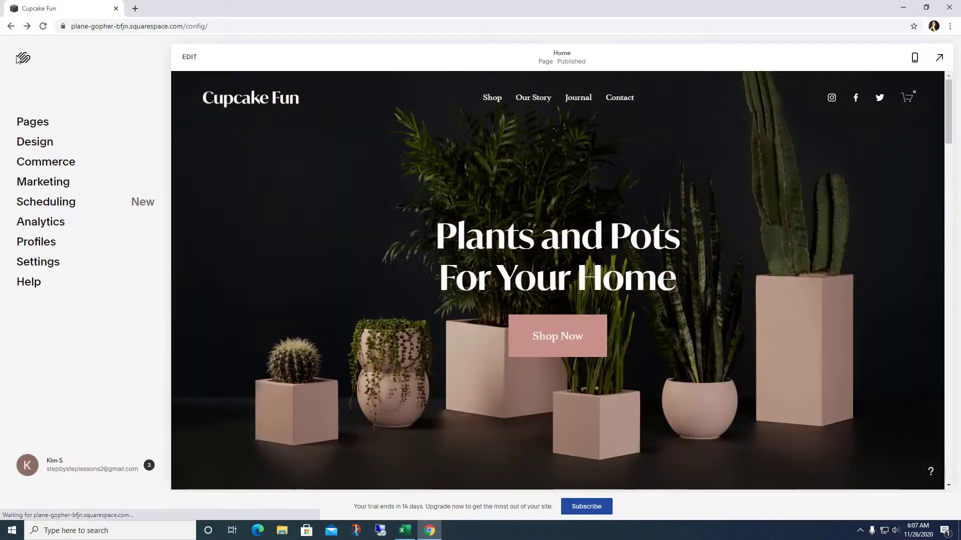
left_click(18, 59)
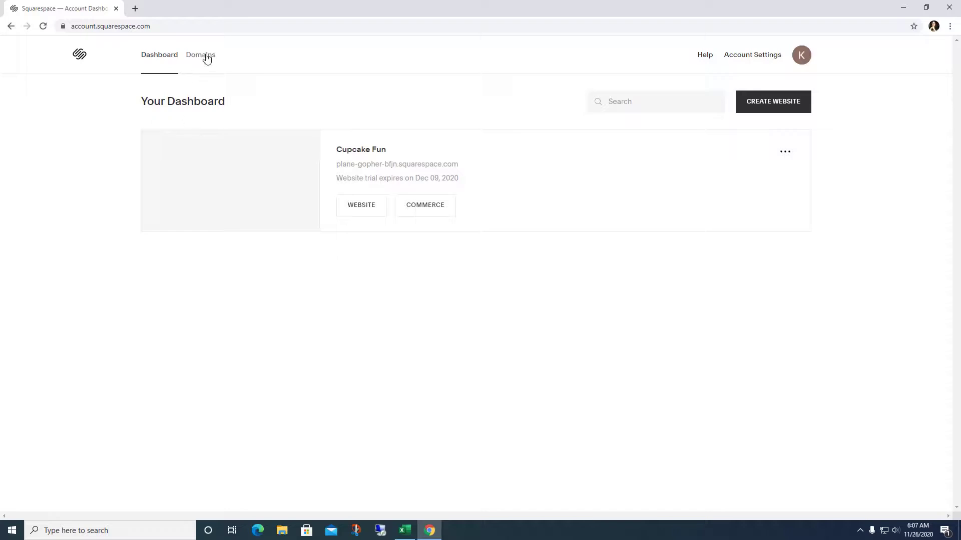
left_click(11, 28)
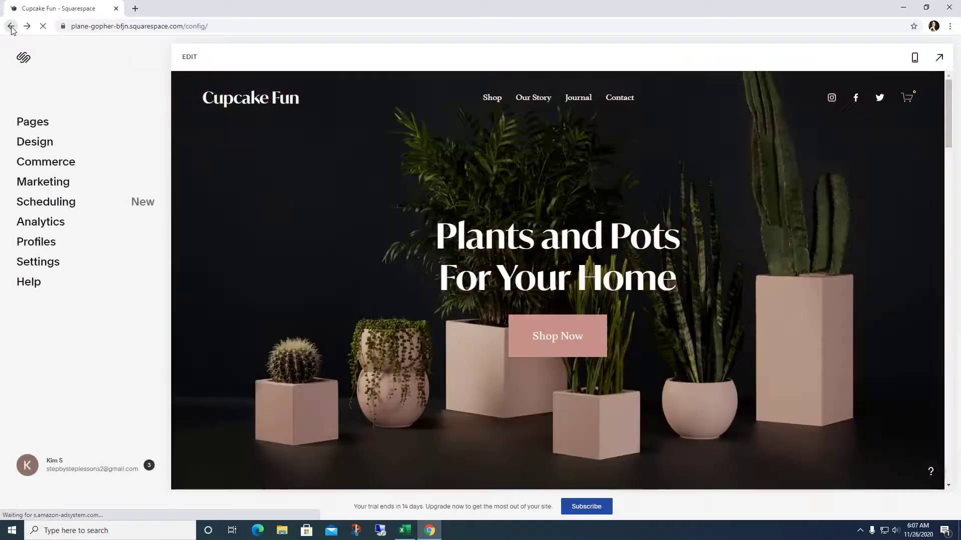
left_click(11, 26)
Search the web for "squarespace pricing" and open the Pricing & Plan Features result
left_click(210, 32)
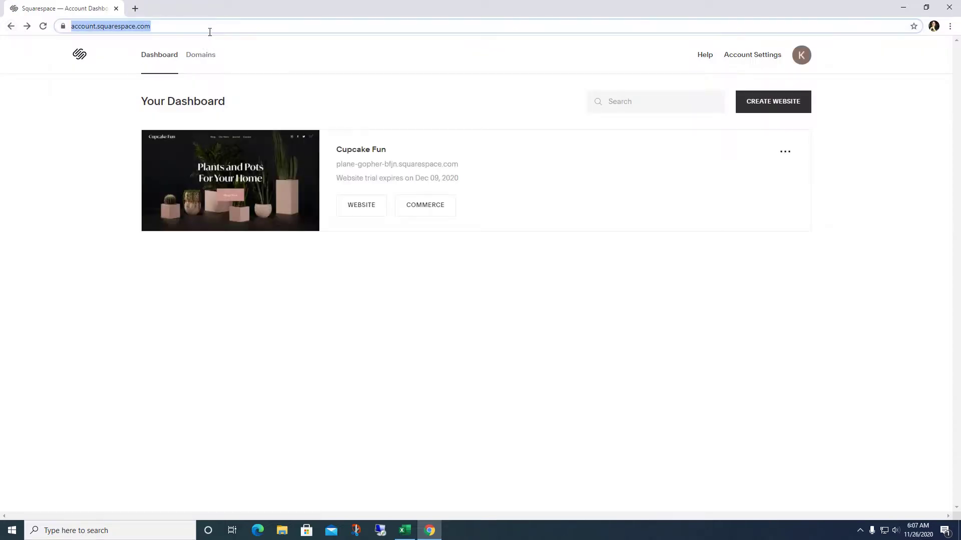
type("squarespa")
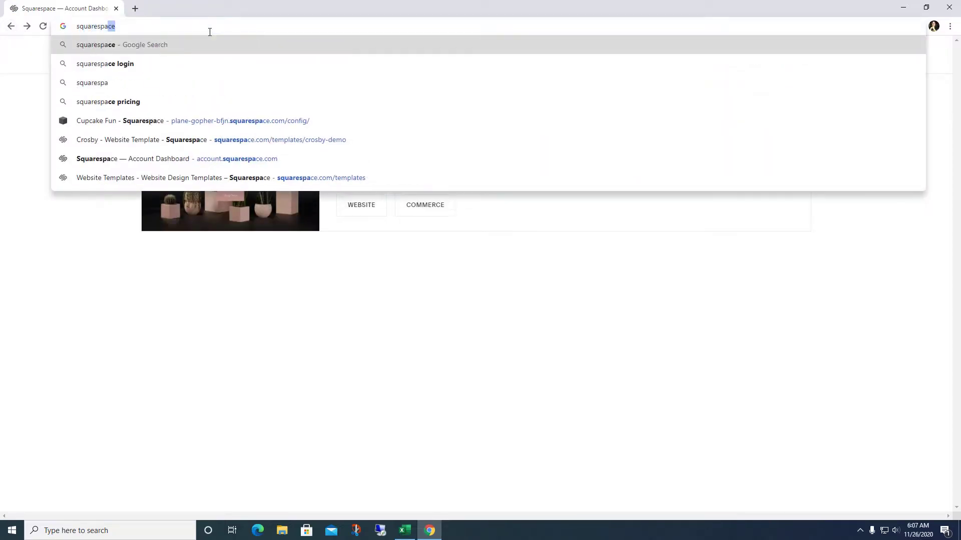
type("ce pricing")
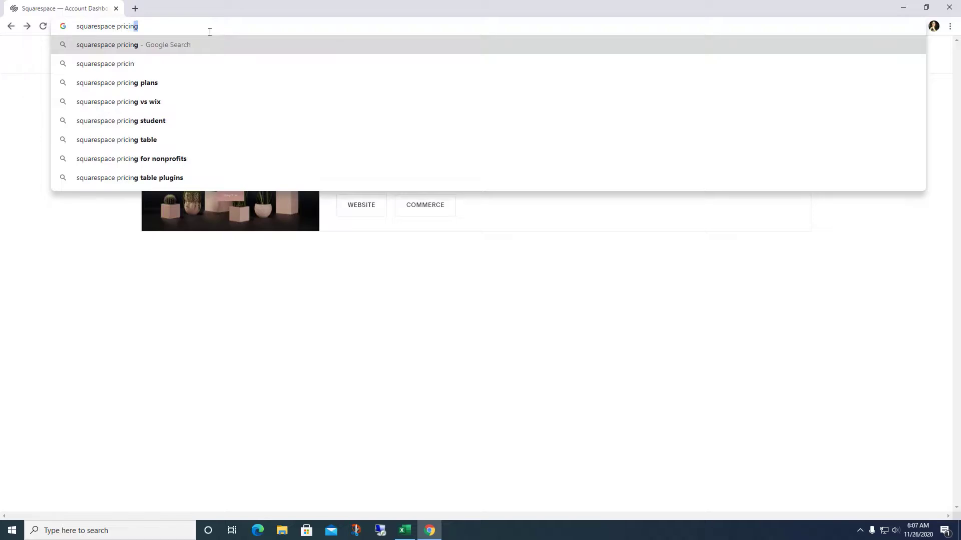
key("Return")
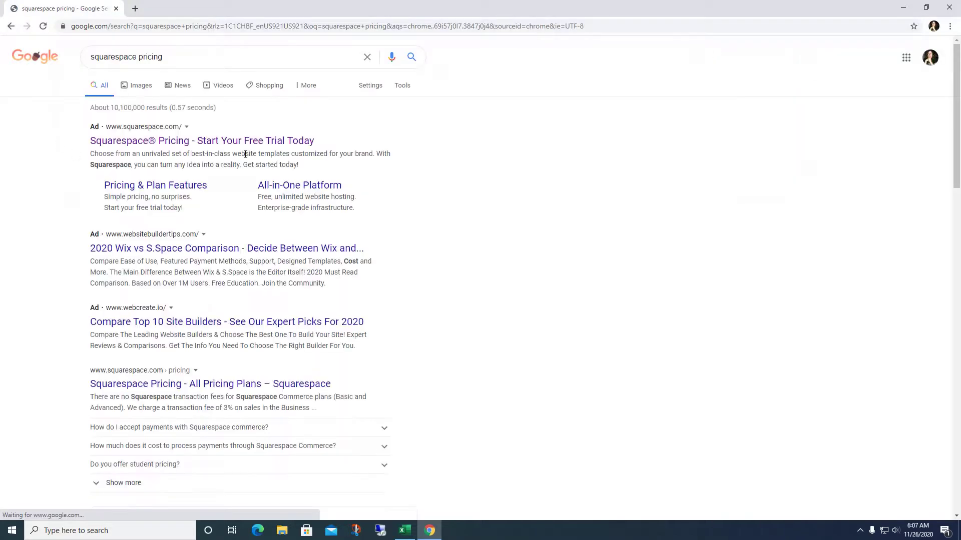
left_click(148, 189)
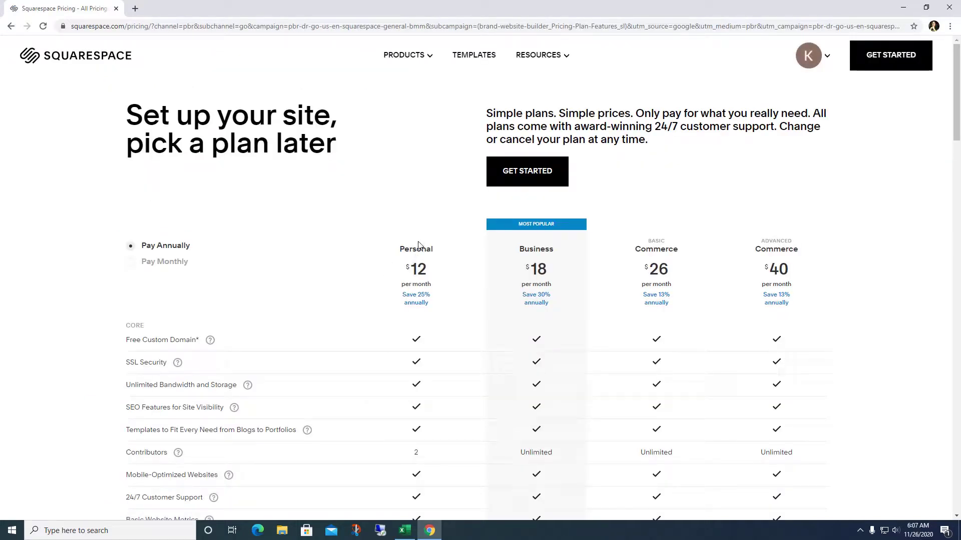
Compare the core, marketing and commerce features of the Personal, Business and Commerce plans
scroll(420, 246, "down", 1)
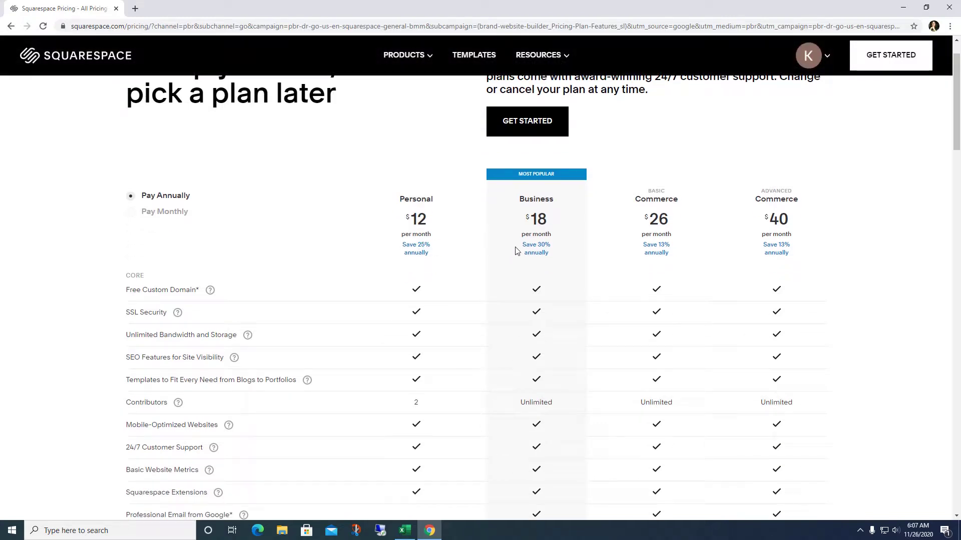
scroll(517, 250, "down", 1)
scroll(517, 250, "down", 2)
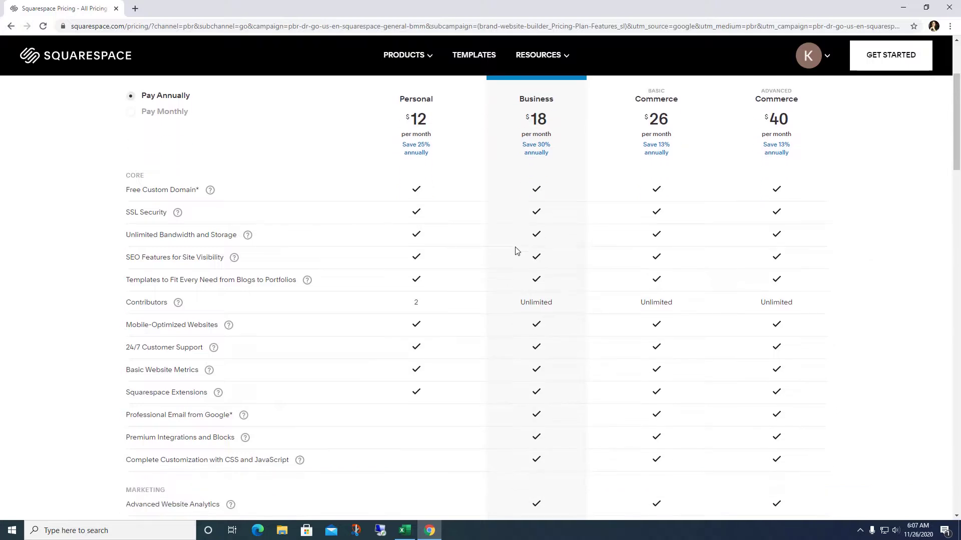
scroll(517, 250, "down", 8)
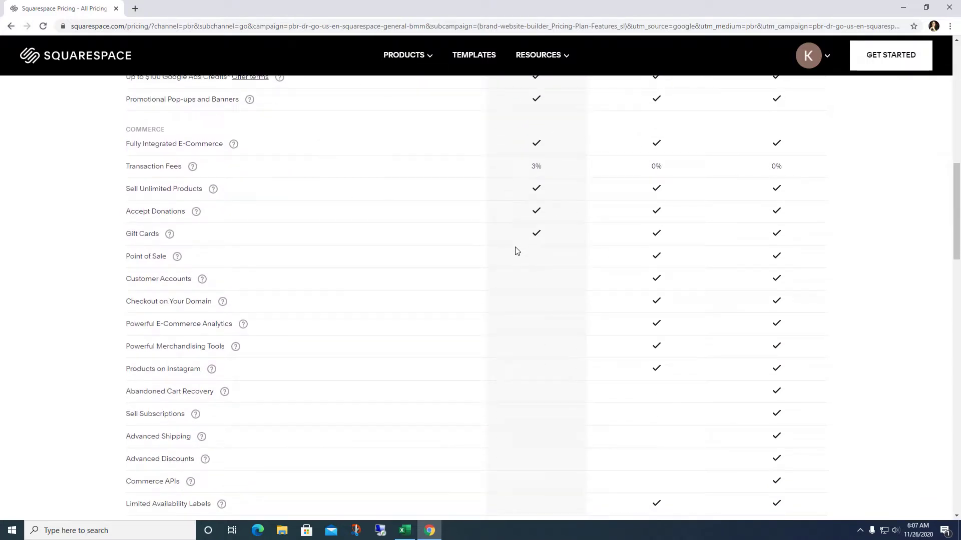
Review the annual plan prices again, look back through the plan comparison table, and read the Frequently Asked Questions below it
scroll(517, 250, "up", 11)
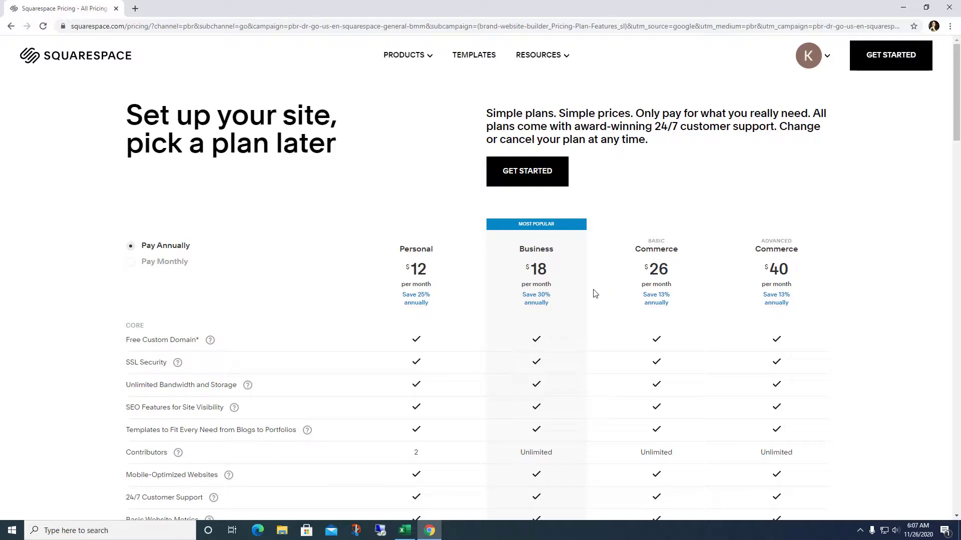
scroll(595, 293, "down", 3)
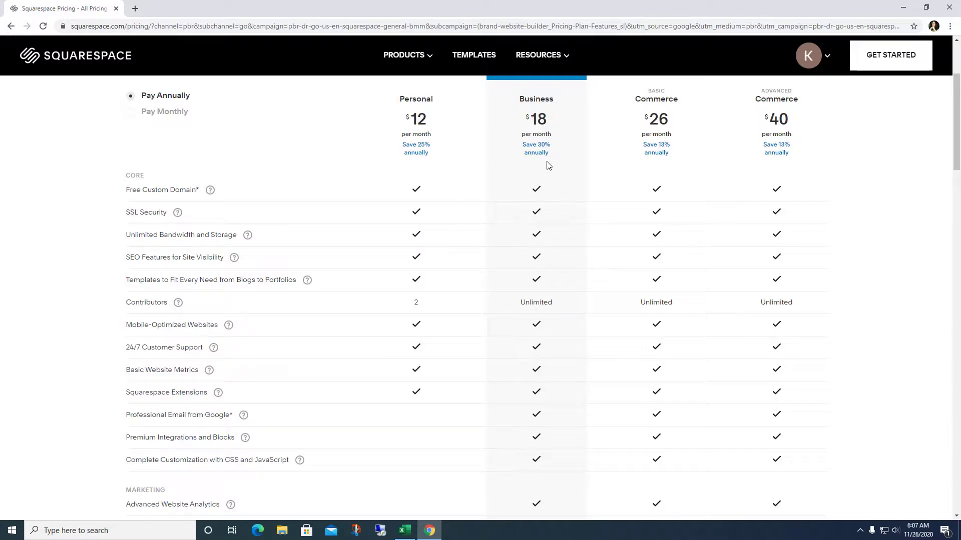
scroll(546, 150, "down", 5)
scroll(546, 147, "down", 1)
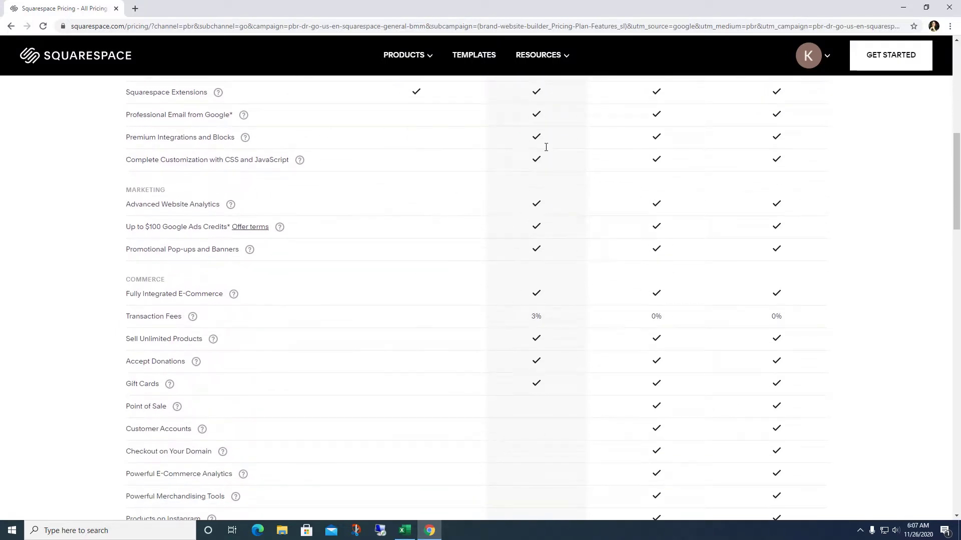
scroll(546, 148, "down", 7)
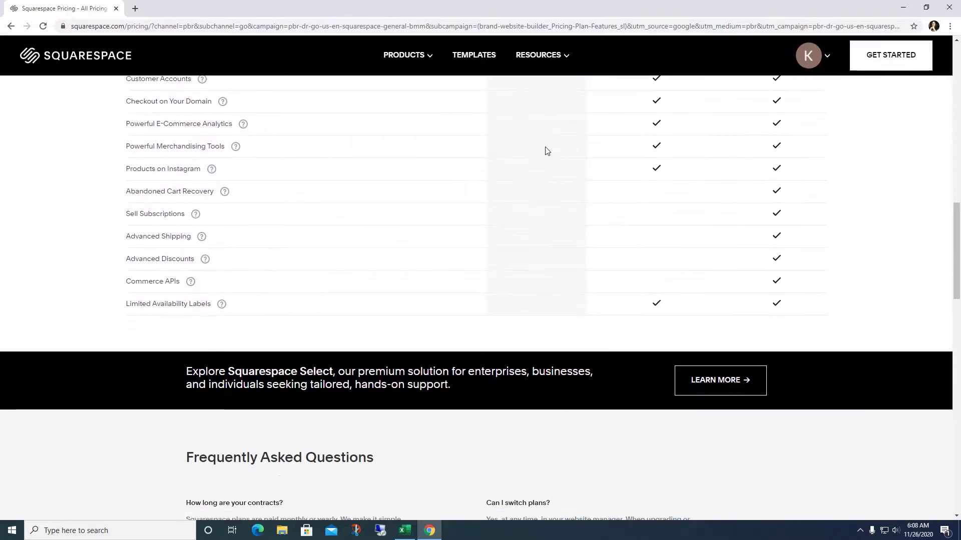
scroll(547, 150, "up", 3)
scroll(547, 150, "down", 5)
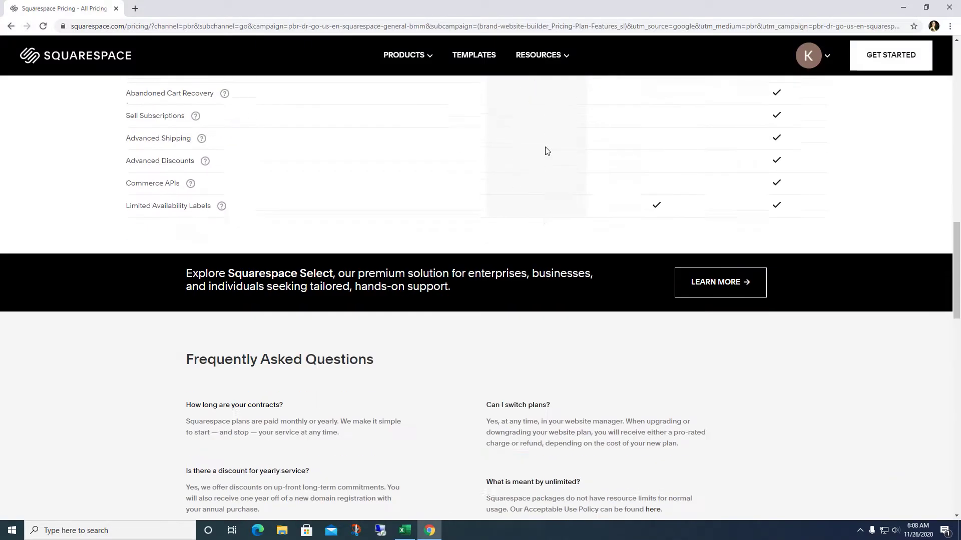
scroll(547, 151, "down", 3)
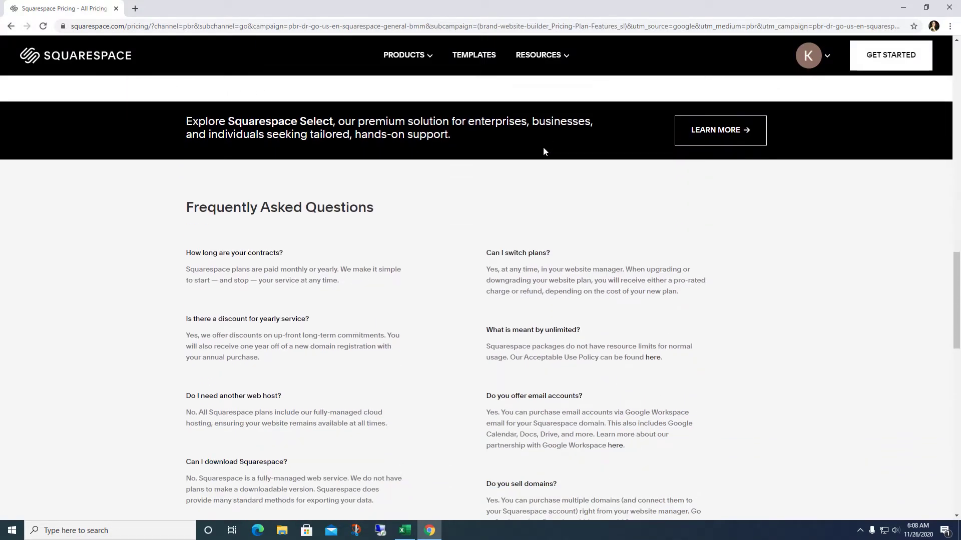
scroll(544, 149, "down", 2)
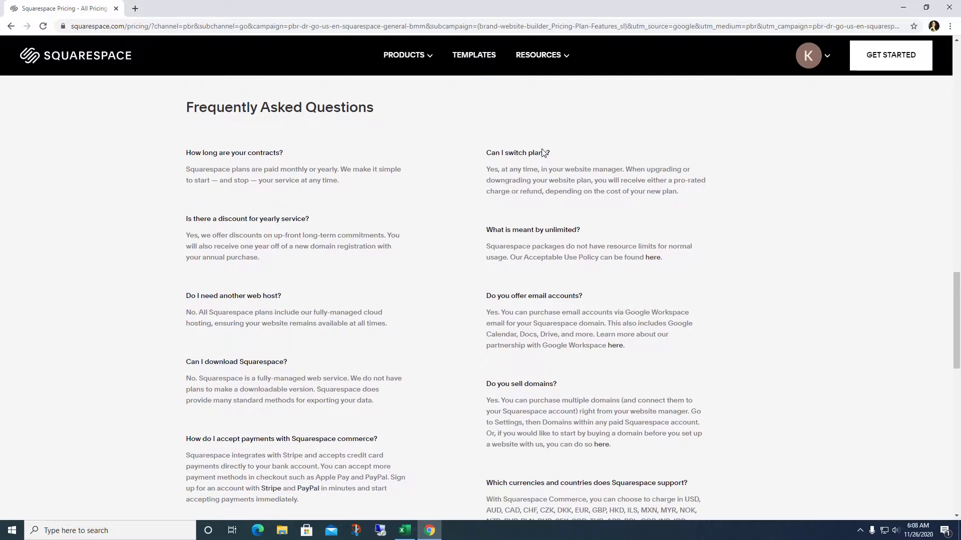